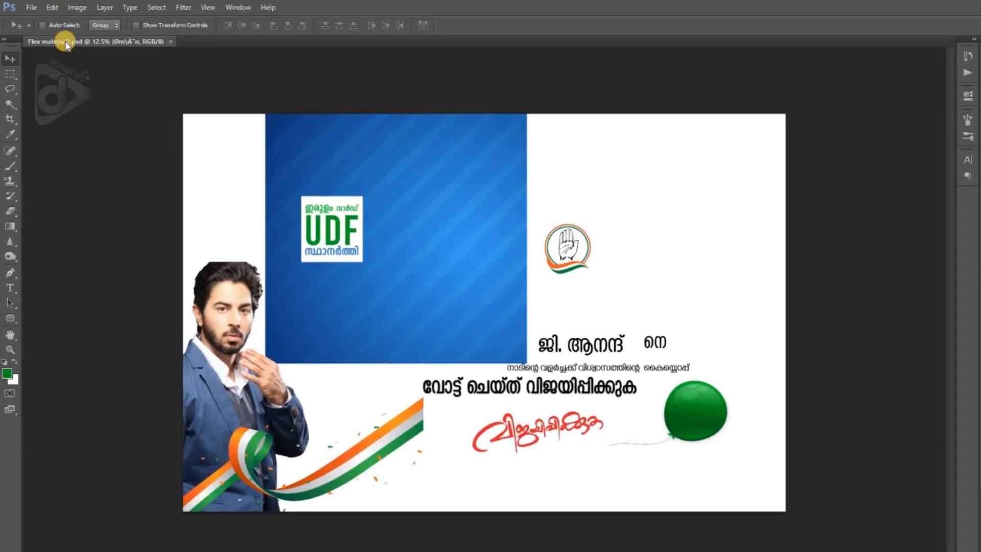
# Create a new document named Flex, 48 inches wide and 48 inches high, at 72 pixels/inch in RGB Color
pyautogui.click(31, 7)
pyautogui.click(39, 20)
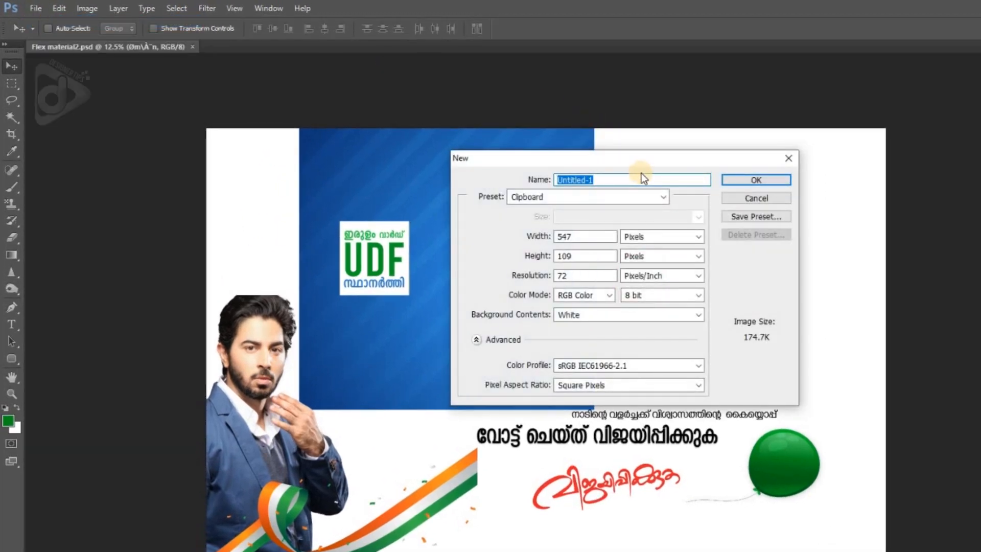
pyautogui.write('Fle')
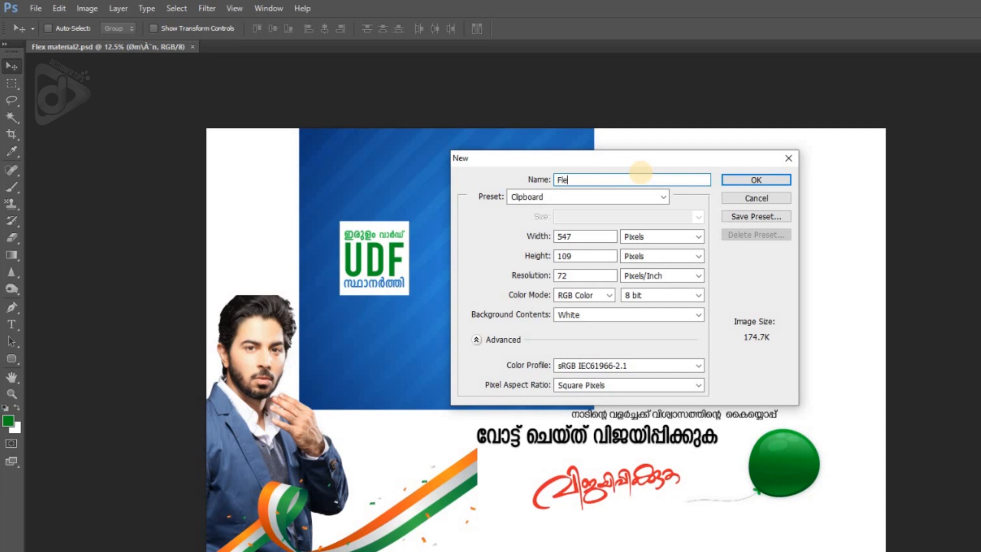
pyautogui.click(639, 235)
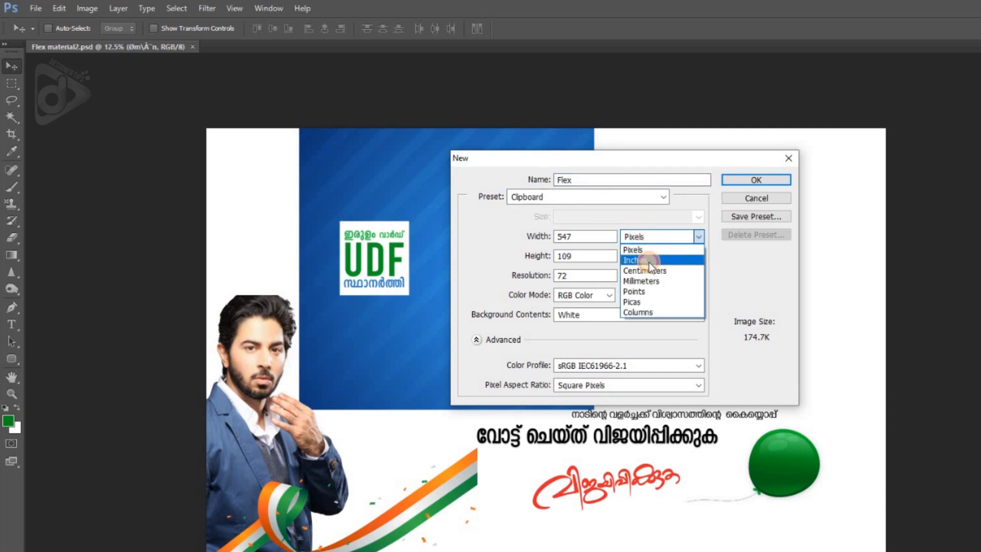
pyautogui.click(649, 260)
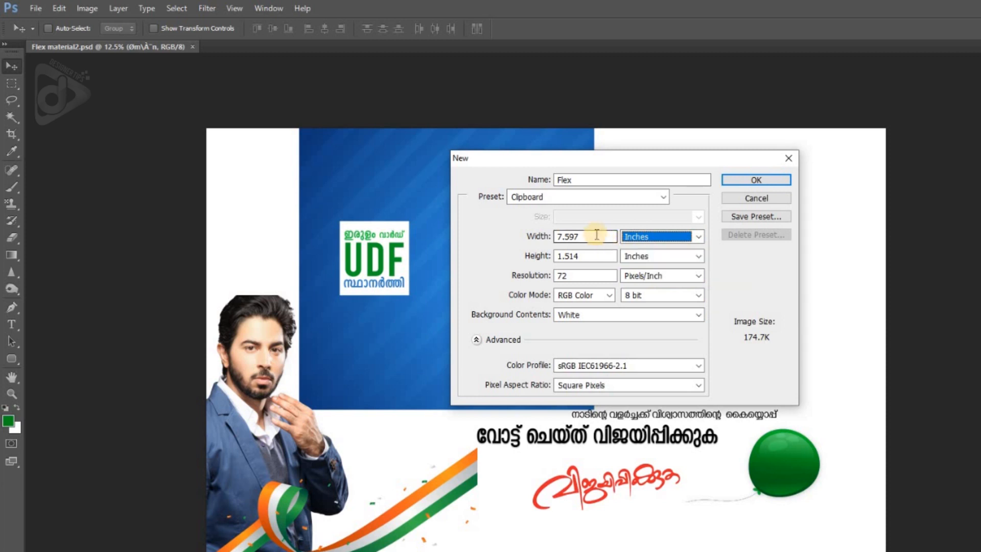
pyautogui.moveTo(595, 236); pyautogui.dragTo(557, 234)
pyautogui.write('48')
pyautogui.moveTo(587, 256); pyautogui.dragTo(544, 258)
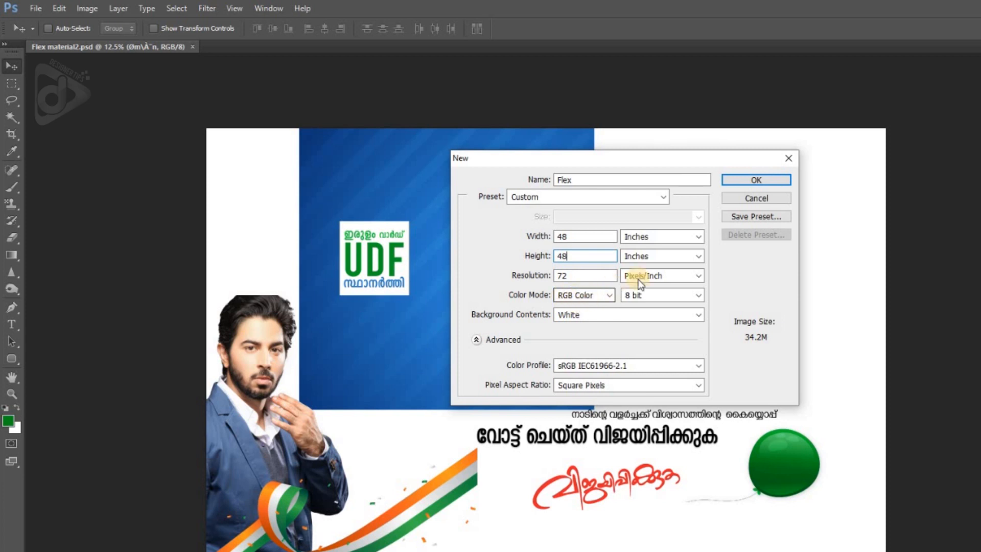
pyautogui.click(752, 182)
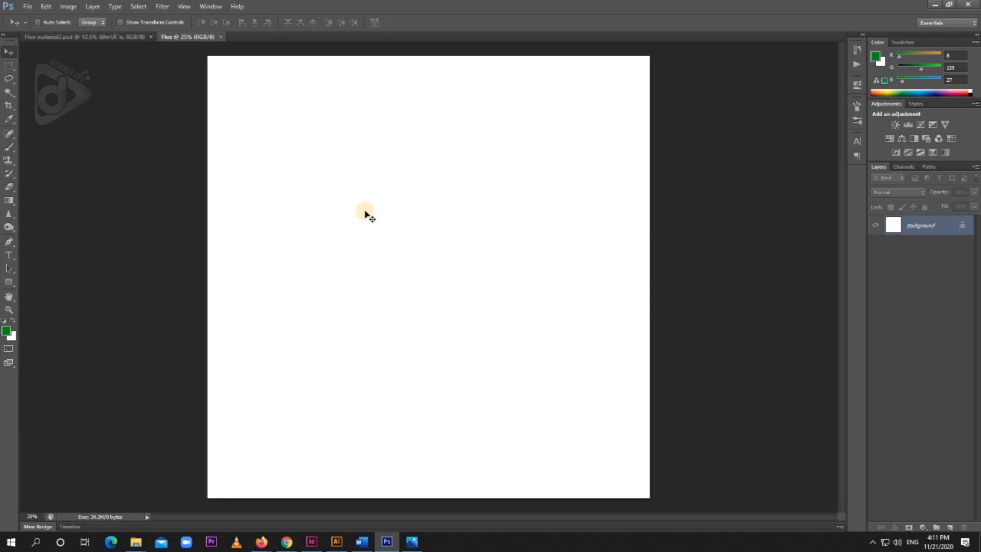
# Copy the blue striped background from Flex material2.psd into the Flex document and fit it over the whole canvas
pyautogui.click(126, 38)
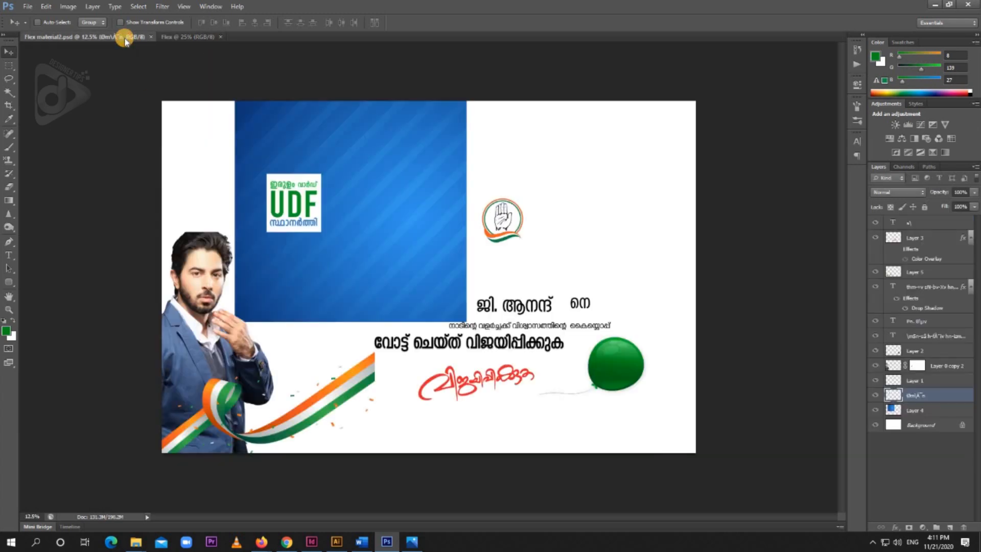
pyautogui.rightClick(346, 147)
pyautogui.click(377, 158)
pyautogui.moveTo(389, 164); pyautogui.dragTo(402, 224)
pyautogui.moveTo(391, 214); pyautogui.dragTo(508, 169)
pyautogui.hotkey('ctrl', 't')
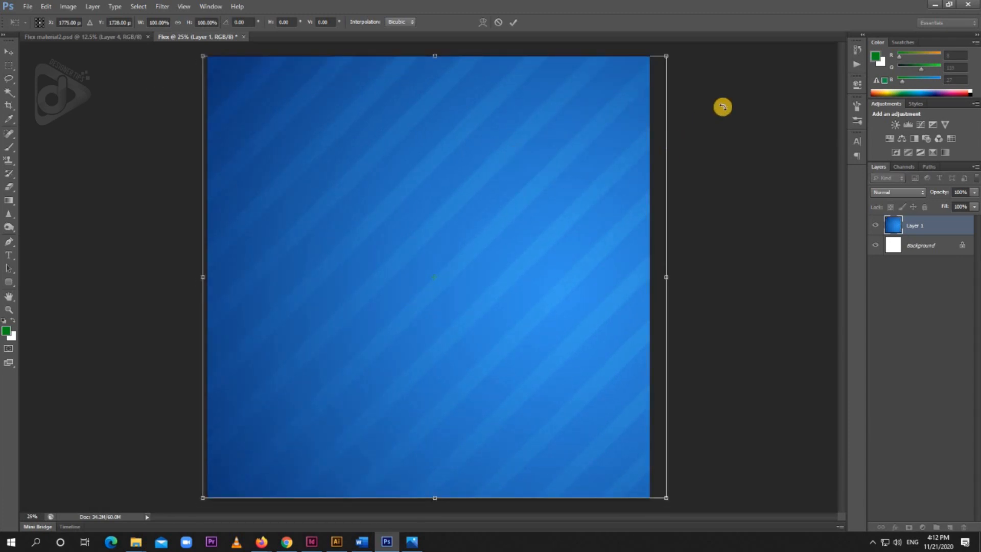
pyautogui.moveTo(669, 58); pyautogui.dragTo(673, 56)
pyautogui.press('Return')
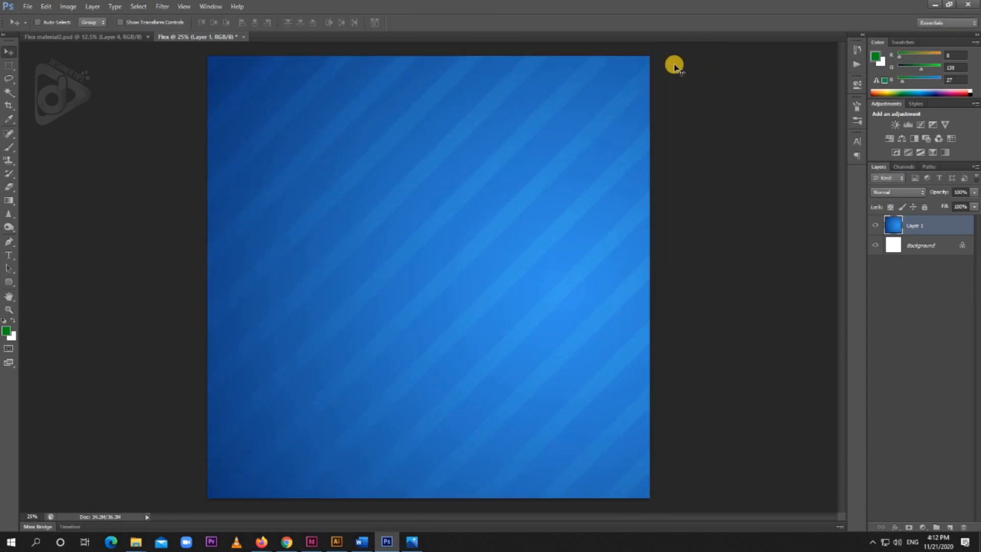
# Copy the cut-out photo of the man from Flex material2.psd into Flex and fit it along the canvas's left side
pyautogui.click(99, 37)
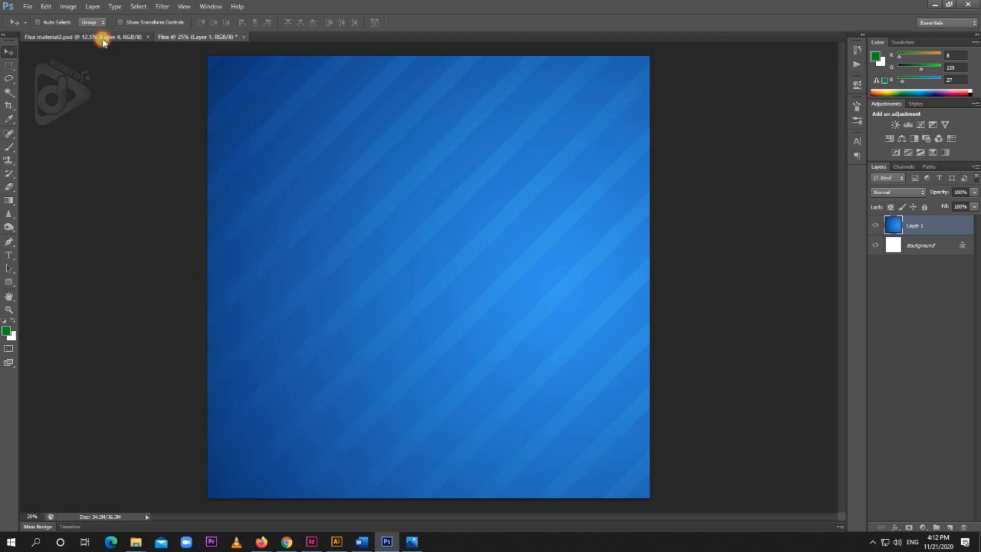
pyautogui.rightClick(213, 305)
pyautogui.click(220, 286)
pyautogui.moveTo(219, 103); pyautogui.dragTo(298, 258)
pyautogui.hotkey('ctrl', '-')
pyautogui.moveTo(362, 369); pyautogui.dragTo(369, 348)
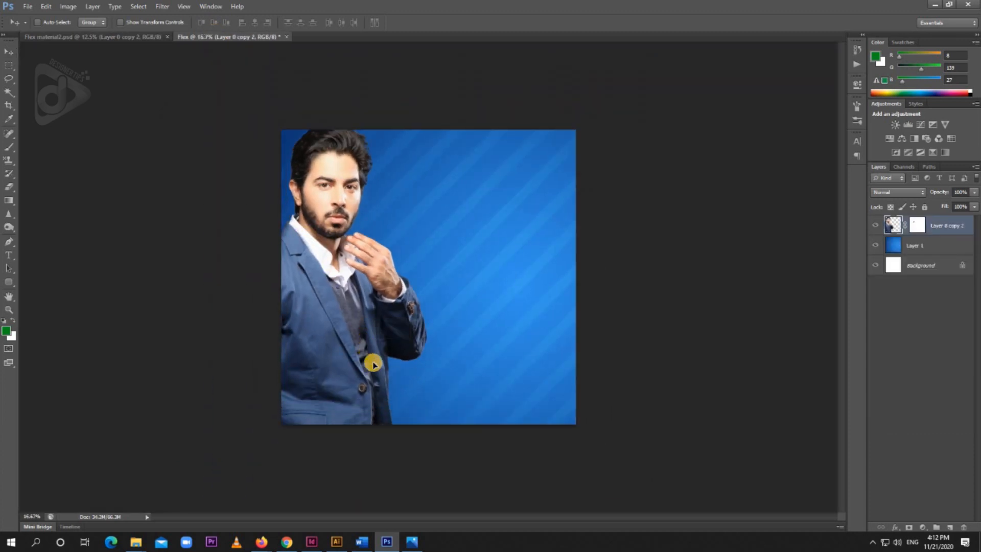
pyautogui.hotkey('ctrl', 't')
pyautogui.press('Return')
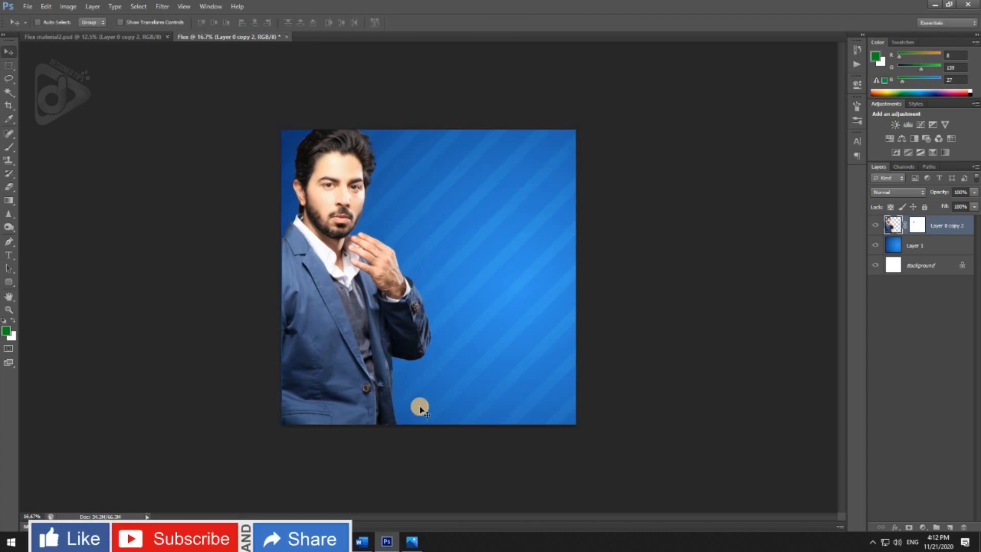
# Copy the white UDF block from Flex material2.psd into Flex and place it near the upper-right corner, flush with the top edge
pyautogui.hotkey('ctrl', '+')
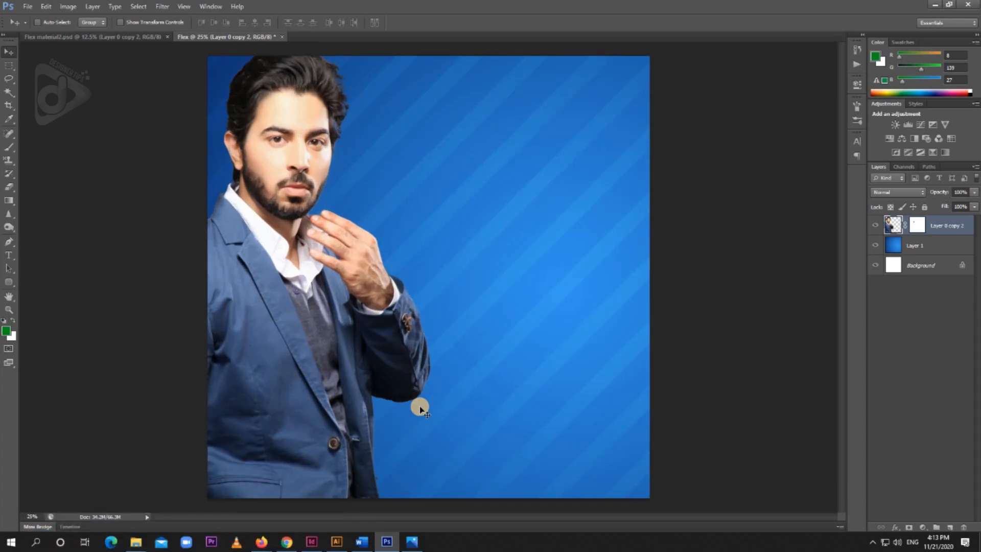
pyautogui.click(121, 37)
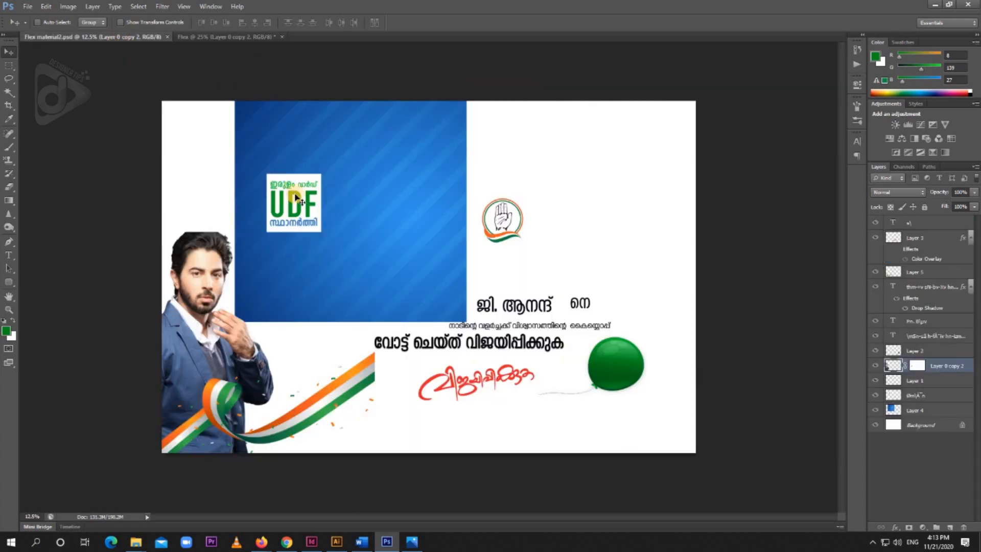
pyautogui.moveTo(290, 193); pyautogui.dragTo(280, 193)
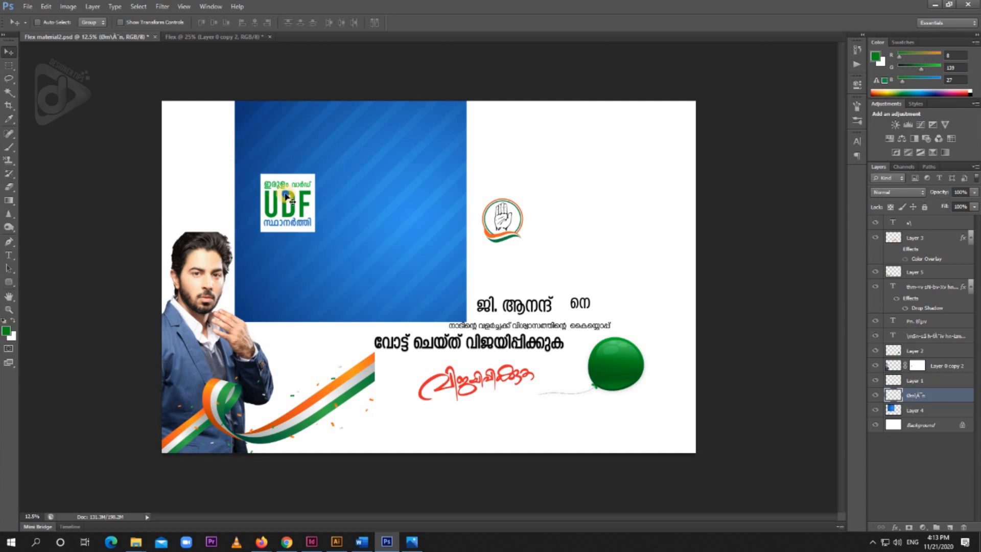
pyautogui.rightClick(287, 196)
pyautogui.click(258, 201)
pyautogui.moveTo(276, 168); pyautogui.dragTo(594, 126)
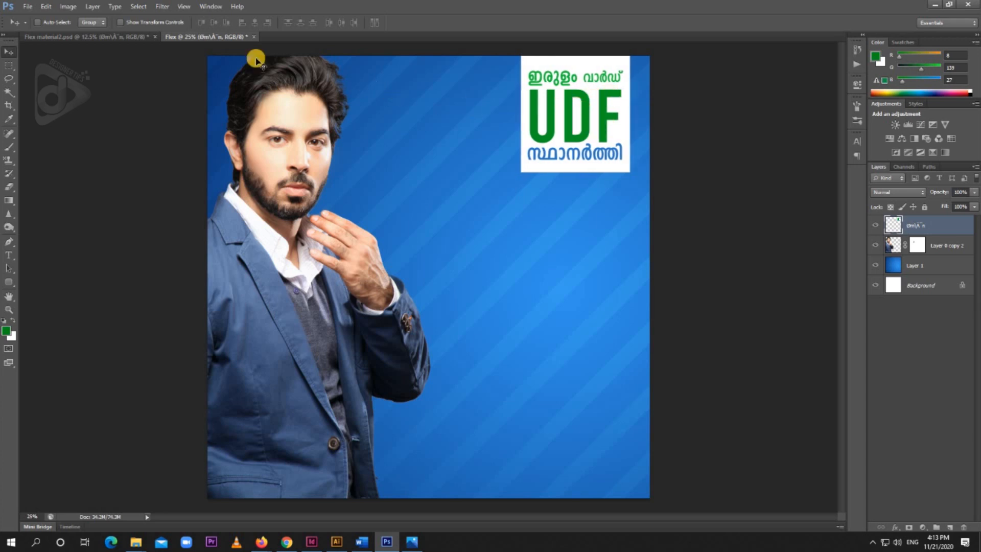
# Copy the hand symbol emblem from Flex material2.psd into Flex and align it just left of the UDF block
pyautogui.click(108, 37)
pyautogui.rightClick(510, 224)
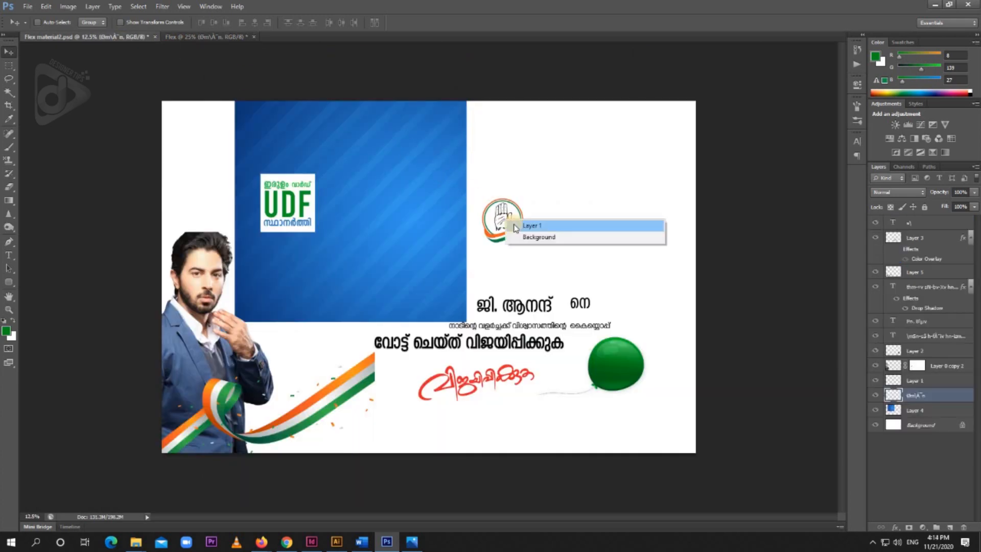
pyautogui.click(514, 225)
pyautogui.moveTo(515, 228); pyautogui.dragTo(499, 149)
pyautogui.press('Up')
pyautogui.press('Up')
pyautogui.press('Up')
pyautogui.press('Up')
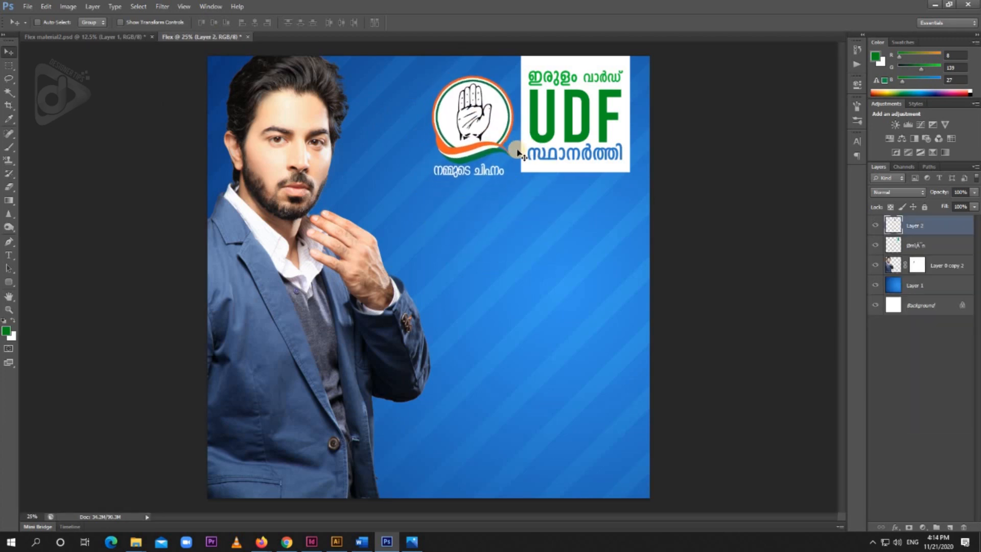
# Copy the candidate's name text from Flex material2.psd into Flex, place it below the emblem and UDF block, and enlarge it
pyautogui.click(124, 37)
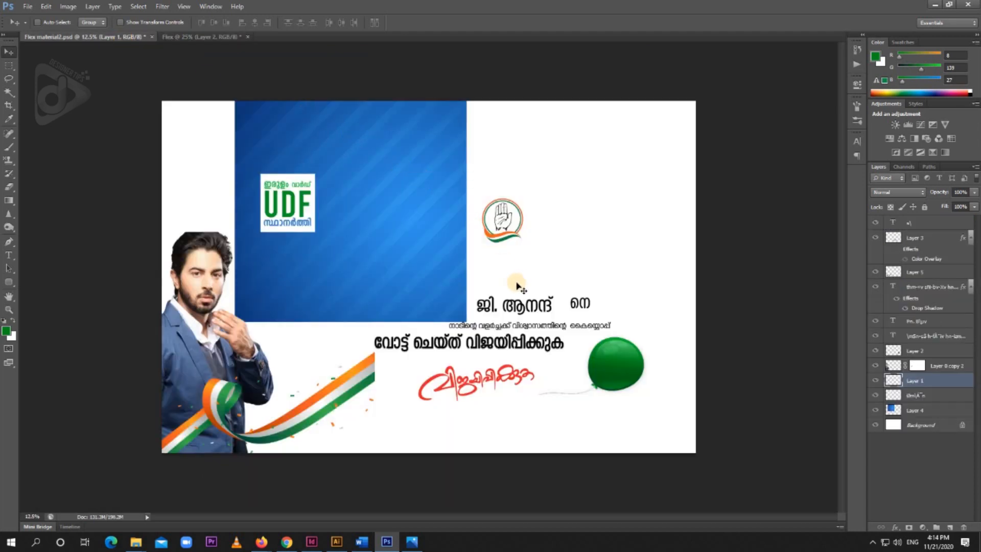
pyautogui.rightClick(546, 304)
pyautogui.click(598, 309)
pyautogui.moveTo(539, 302); pyautogui.dragTo(605, 226)
pyautogui.hotkey('ctrl', 't')
pyautogui.press('Return')
pyautogui.hotkey('ctrl', 't')
pyautogui.moveTo(635, 192); pyautogui.dragTo(632, 191)
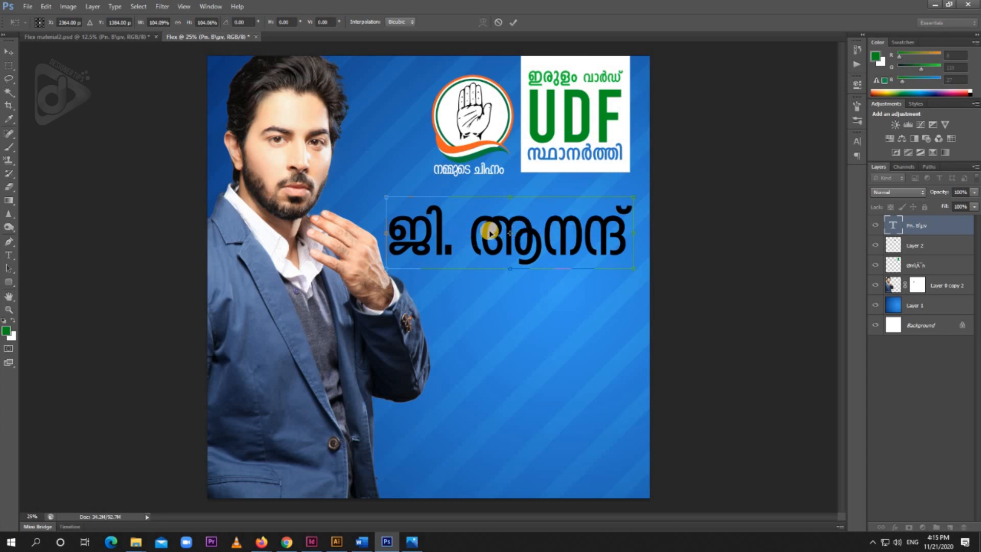
pyautogui.press('Return')
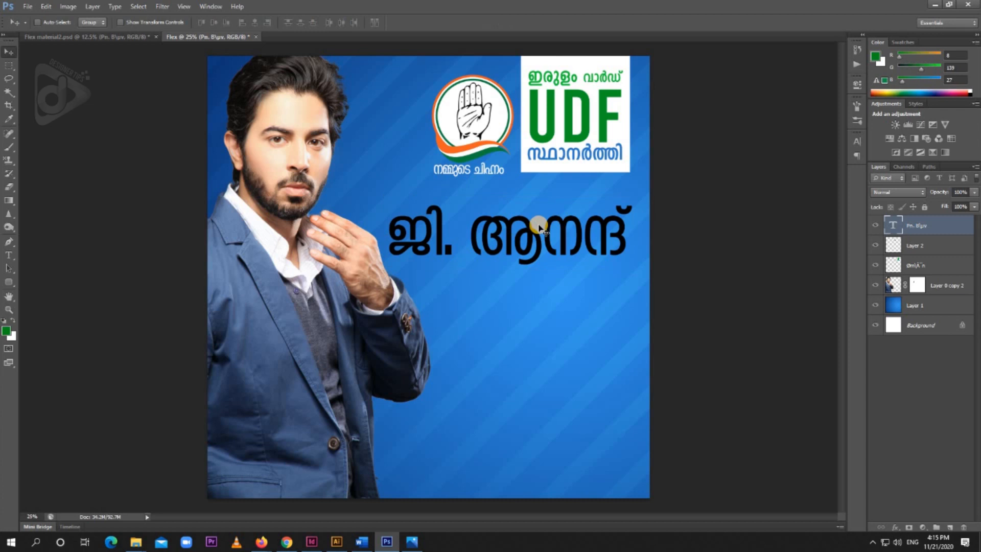
# Recolor the candidate's name text to white (ffffff) and nudge it into position below the emblem and UDF block
pyautogui.doubleClick(539, 226)
pyautogui.hotkey('ctrl', 'a')
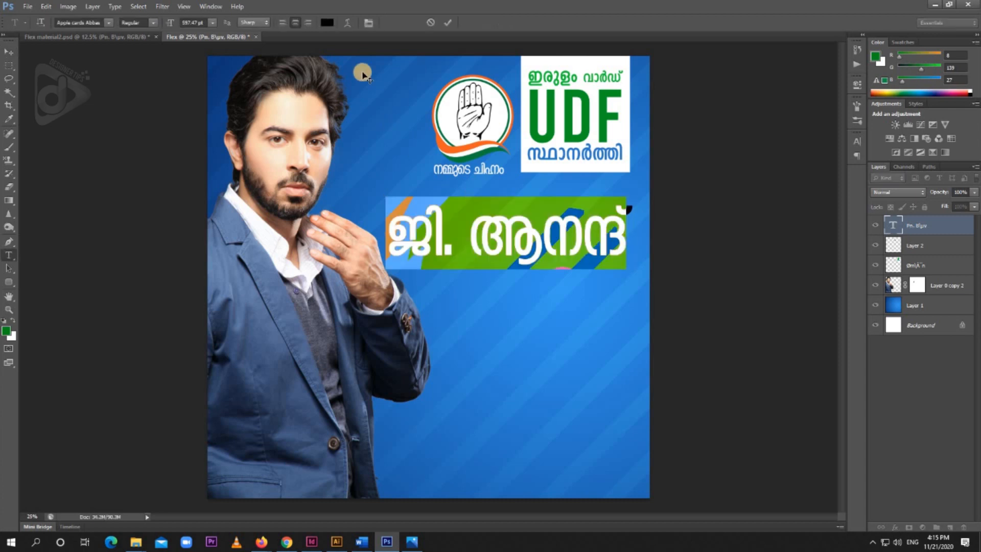
pyautogui.click(327, 23)
pyautogui.click(28, 114)
pyautogui.moveTo(2, 97); pyautogui.dragTo(4, 105)
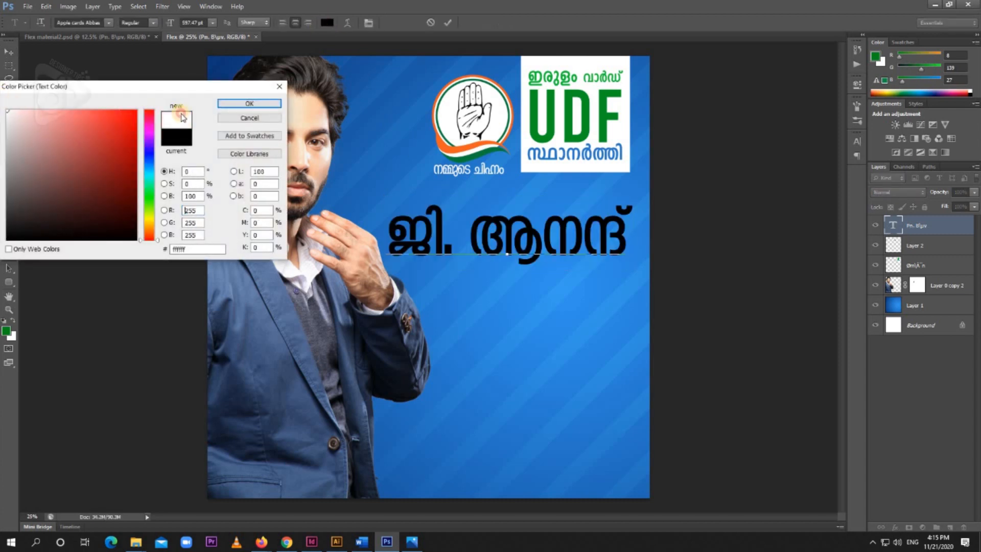
pyautogui.click(249, 103)
pyautogui.click(9, 52)
pyautogui.moveTo(590, 264)
pyautogui.mouseDown()
pyautogui.moveTo(587, 248)
pyautogui.moveTo(600, 265)
pyautogui.mouseUp()
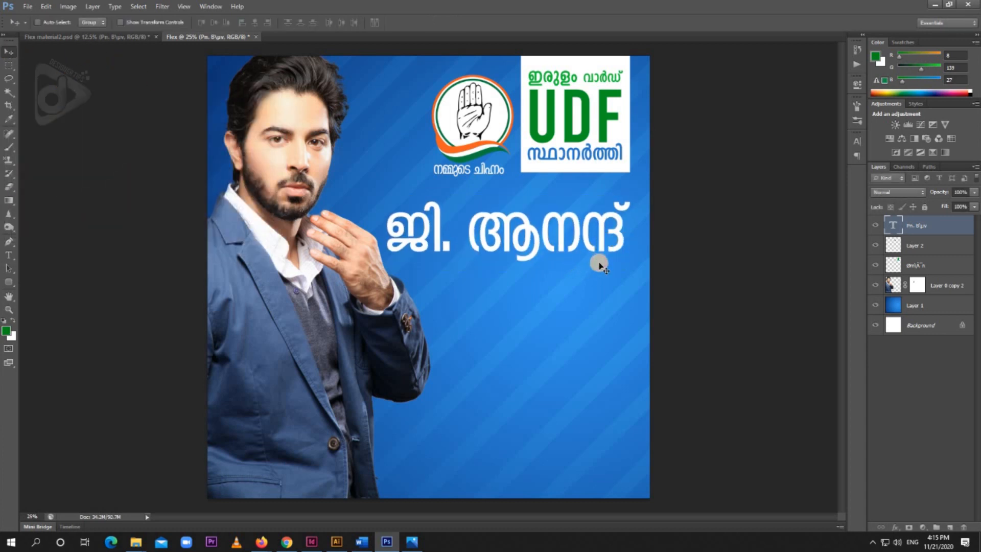
pyautogui.hotkey('shift', 'Right')
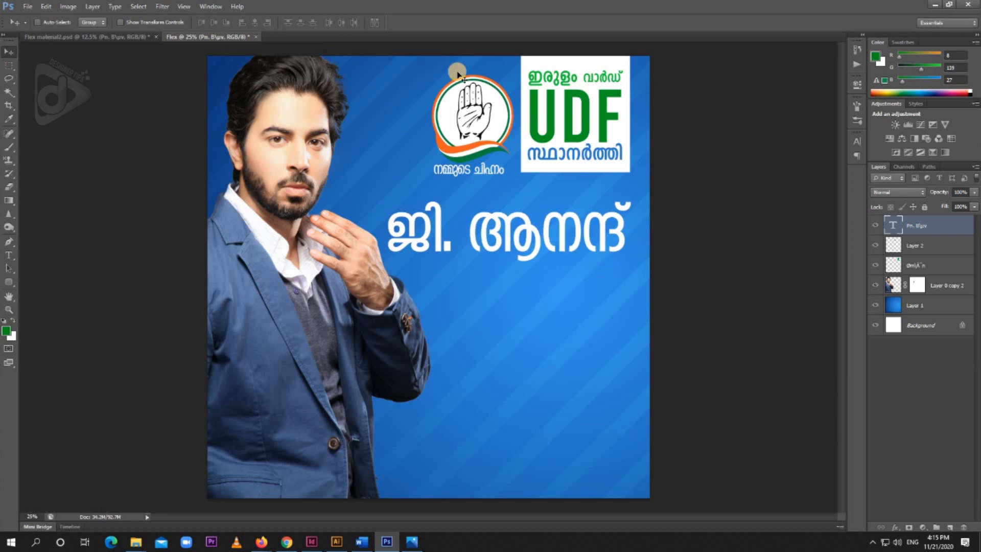
# Copy the small "നെ" text from Flex material2.psd into Flex and place it at the right end of the candidate's name
pyautogui.click(132, 36)
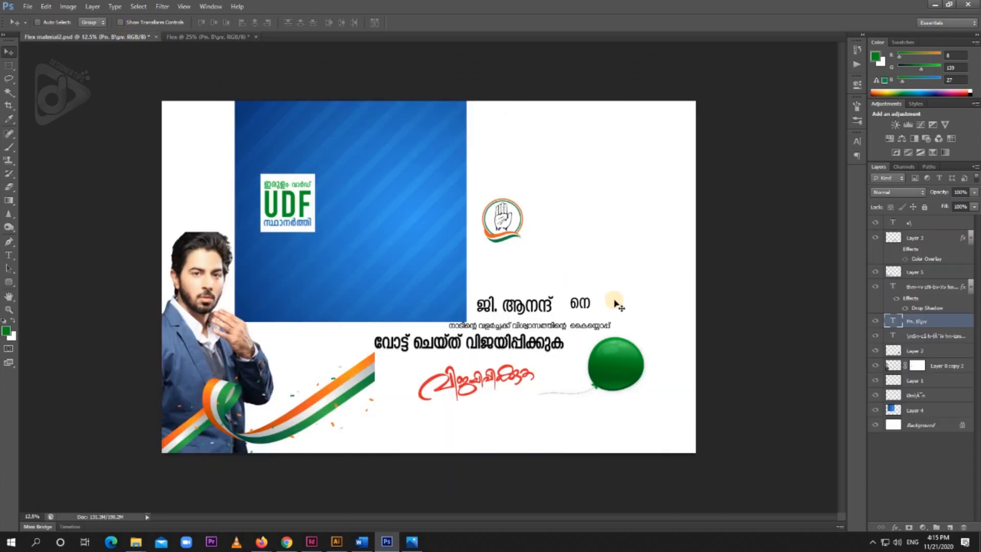
pyautogui.rightClick(588, 302)
pyautogui.click(603, 305)
pyautogui.moveTo(588, 306); pyautogui.dragTo(639, 252)
# Change the color of the "നെ" text to white
pyautogui.press('t')
pyautogui.click(628, 247)
pyautogui.hotkey('ctrl', 'a')
pyautogui.click(327, 22)
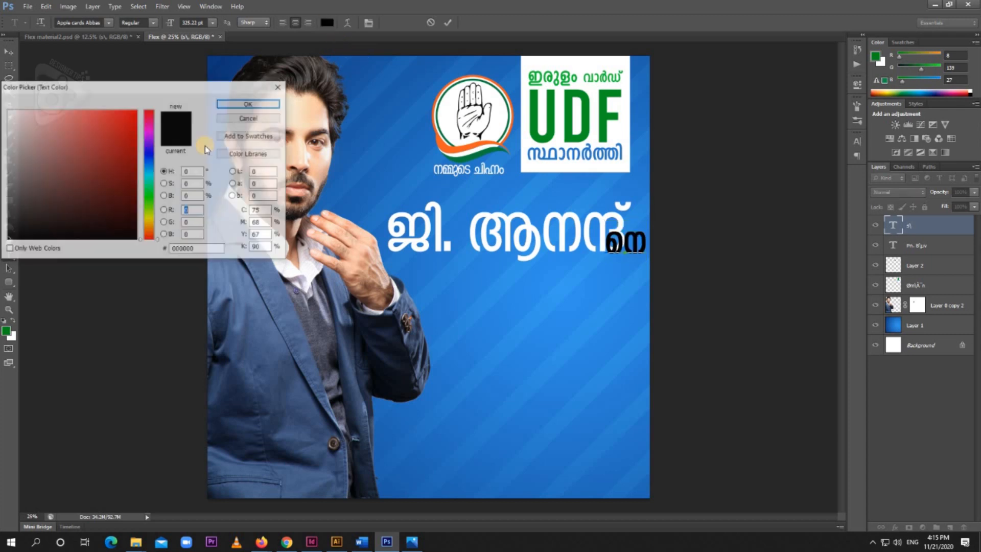
pyautogui.click(9, 111)
pyautogui.press('Return')
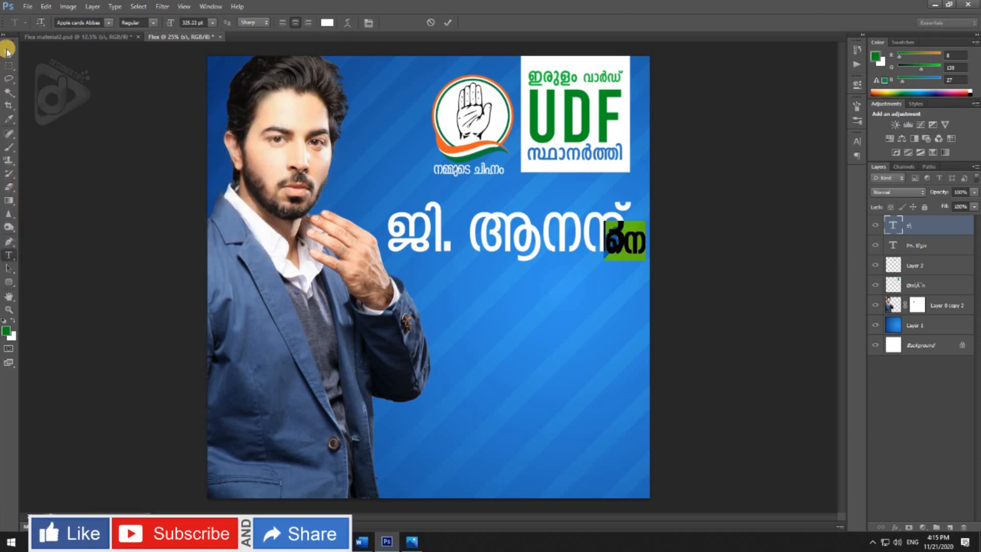
pyautogui.click(9, 52)
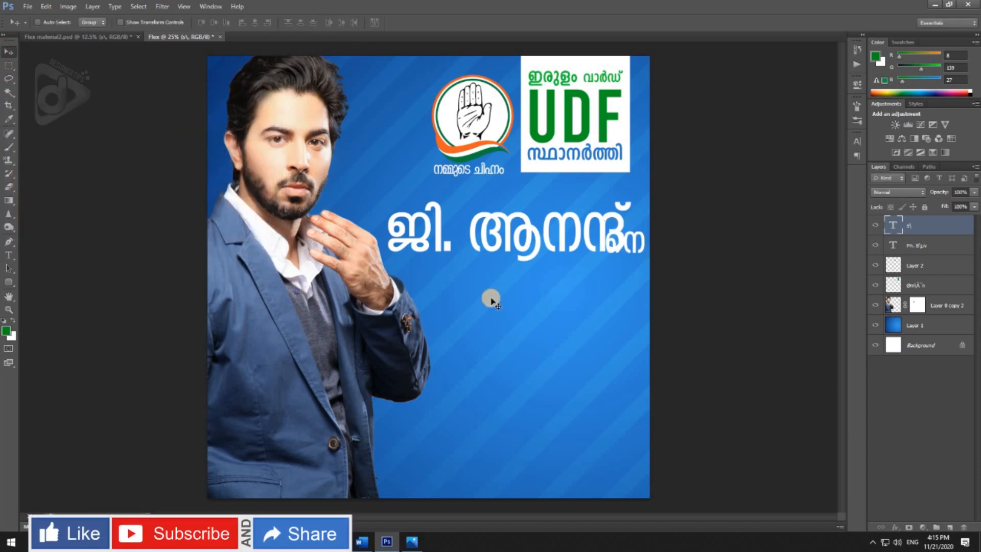
# Move the candidate's name text left so that it clears the "നെ" text
pyautogui.rightClick(597, 248)
pyautogui.click(599, 250)
pyautogui.moveTo(598, 251); pyautogui.dragTo(573, 249)
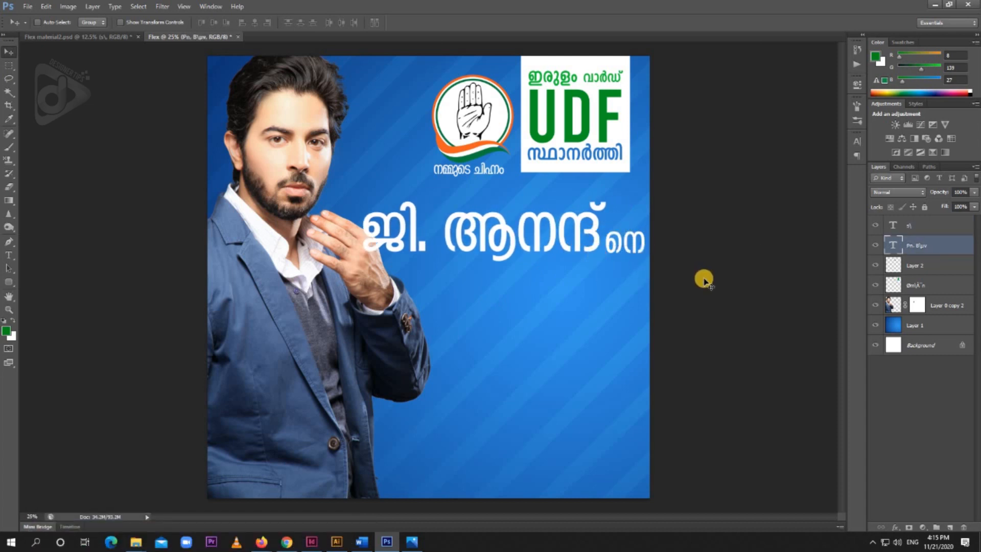
# Scale the candidate's name and "നെ" text layers together to about 93% and shift them 30 px left
pyautogui.rightClick(621, 251)
pyautogui.click(669, 268)
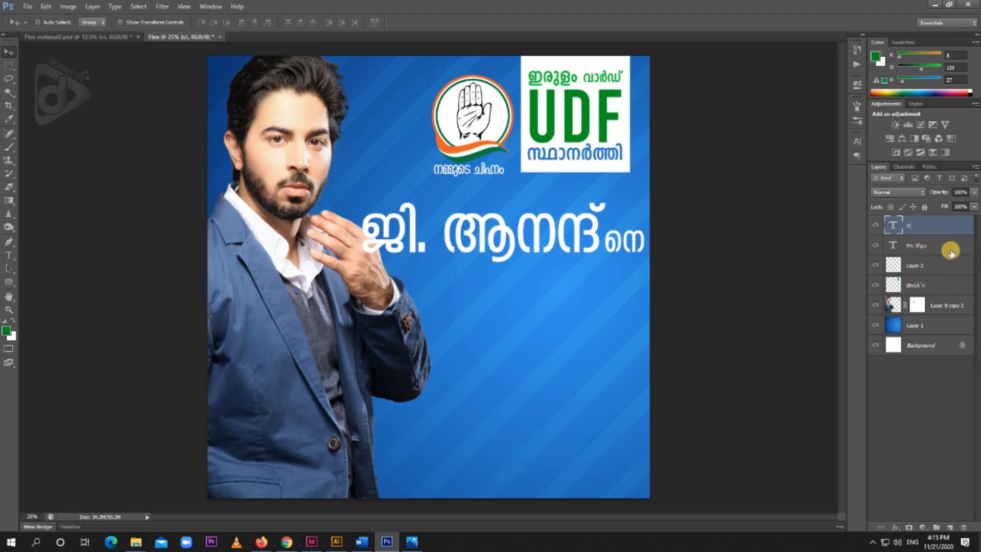
pyautogui.keyDown('shift'); pyautogui.click(919, 248); pyautogui.keyUp('shift')
pyautogui.hotkey('ctrl', 't')
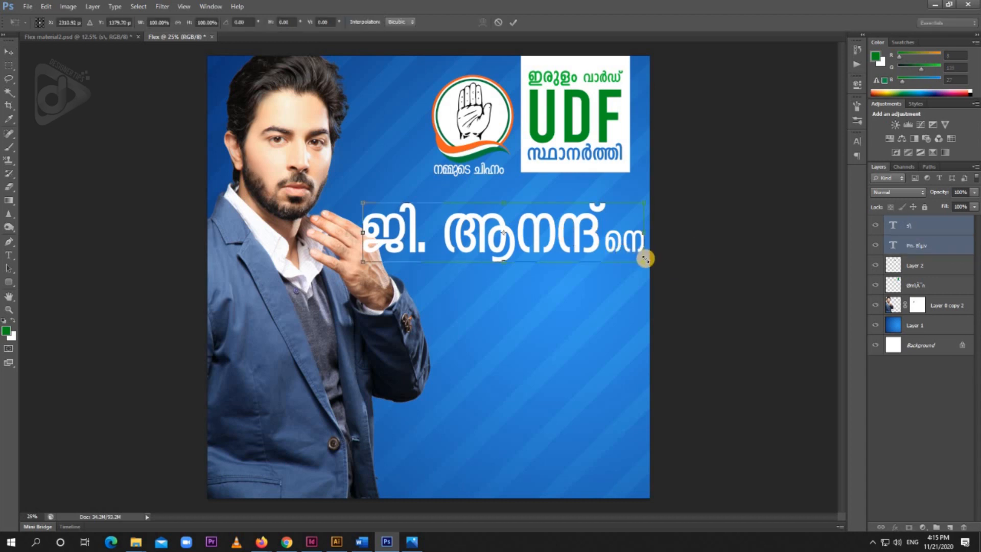
pyautogui.moveTo(640, 259); pyautogui.dragTo(635, 252)
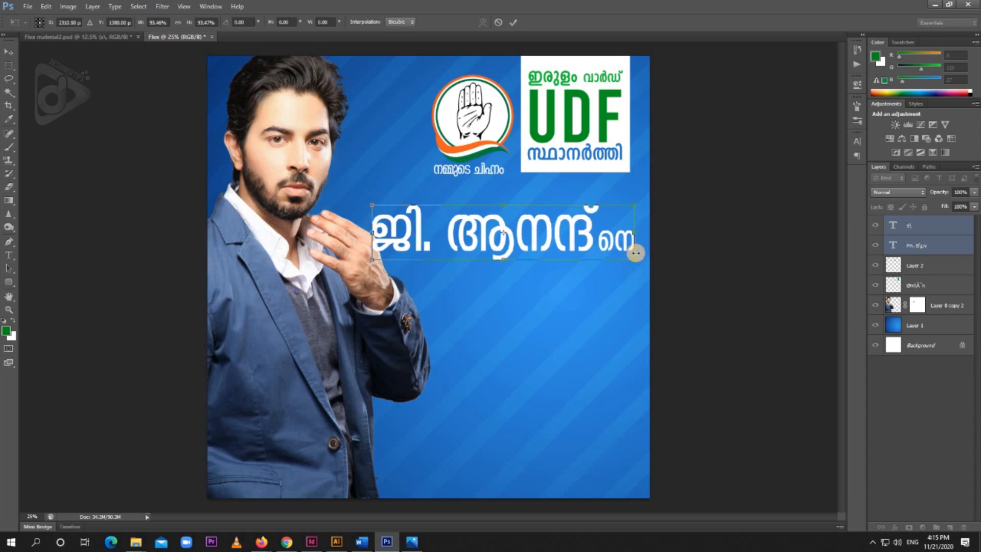
pyautogui.hotkey('shift', 'Left')
pyautogui.hotkey('shift', 'Left')
pyautogui.hotkey('shift', 'Left')
pyautogui.hotkey('shift', 'Left')
pyautogui.hotkey('shift', 'Left')
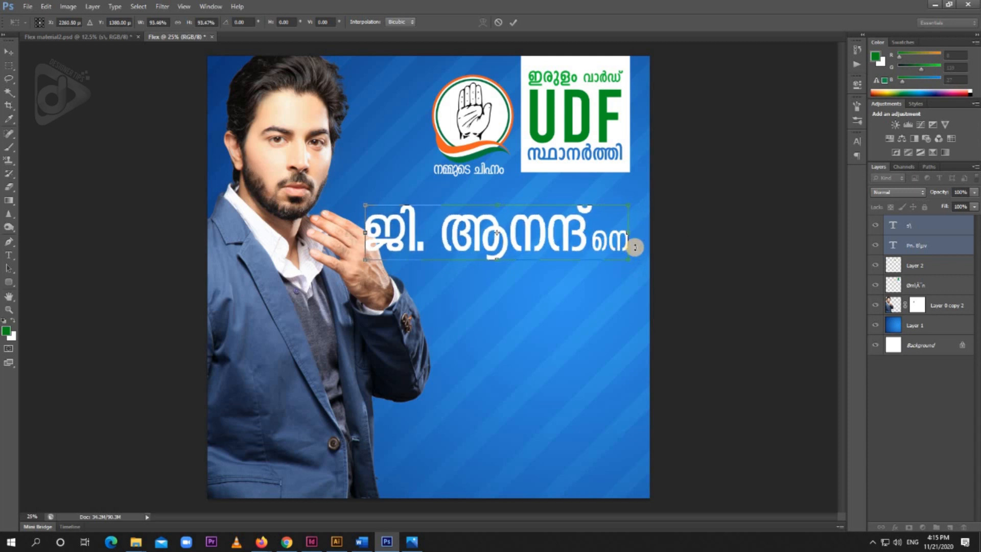
pyautogui.press('Return')
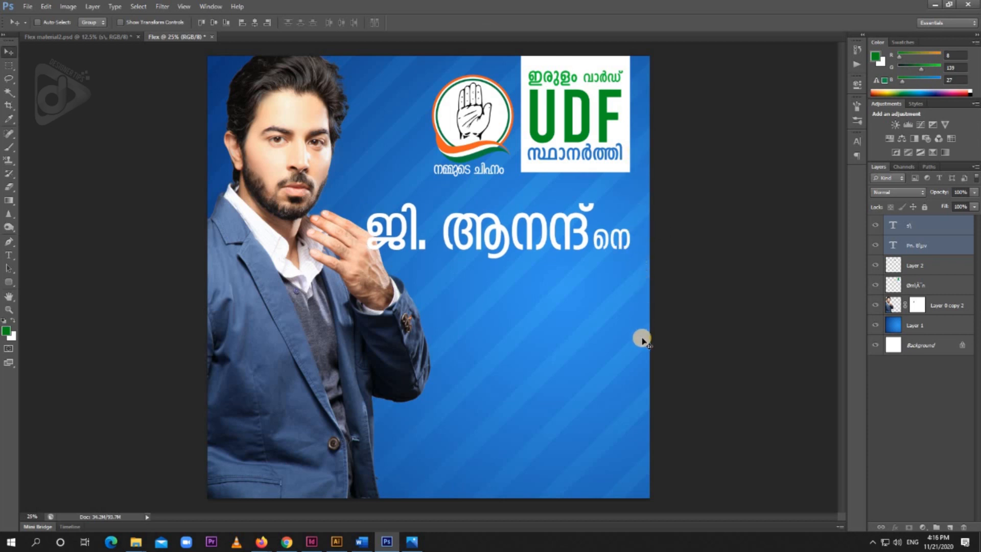
# Show the rulers and place a vertical guide along the right edge of the white UDF box, at about 46 inches
pyautogui.hotkey('ctrl', 'r')
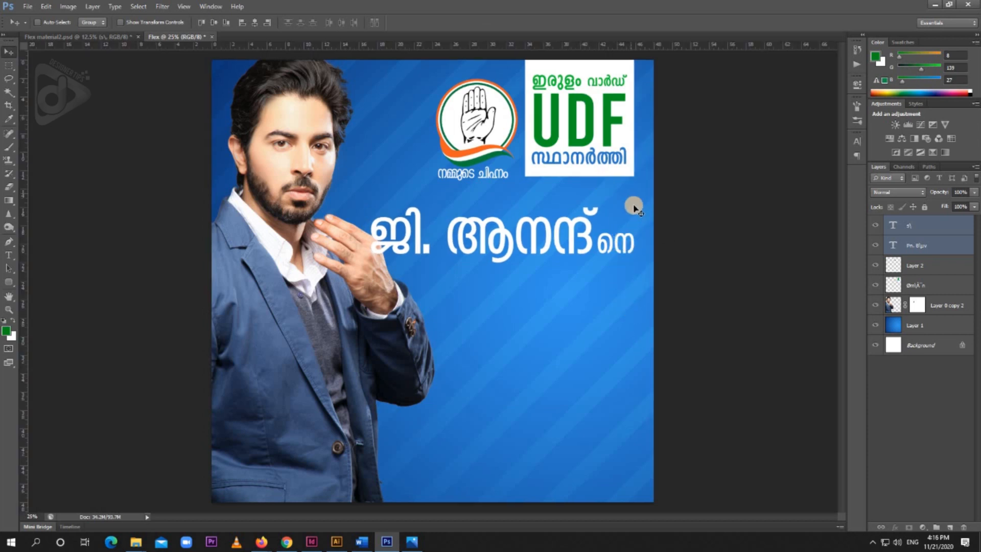
pyautogui.moveTo(23, 284); pyautogui.dragTo(635, 292)
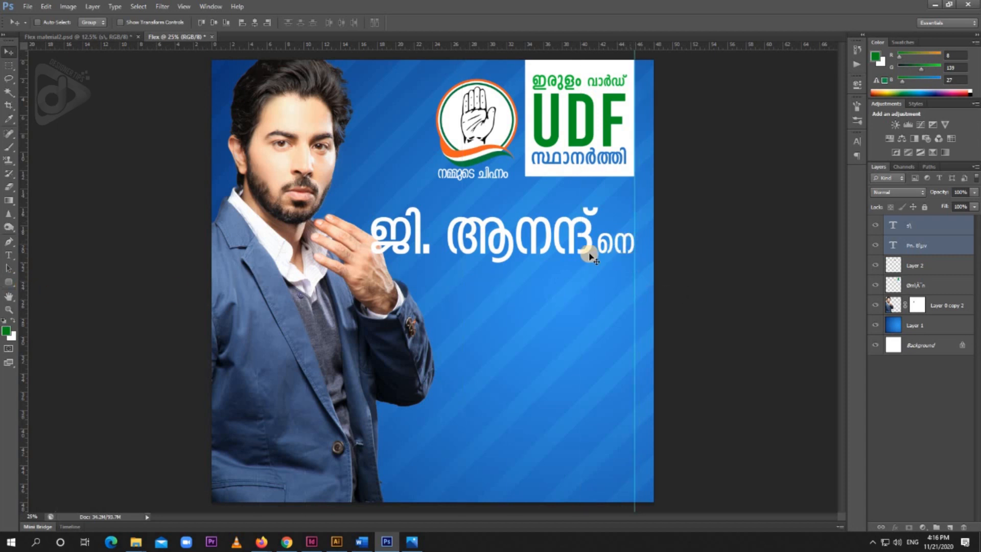
# Shift the small tagline text above the vote slogan slightly to the right in Flex material2.psd
pyautogui.click(109, 36)
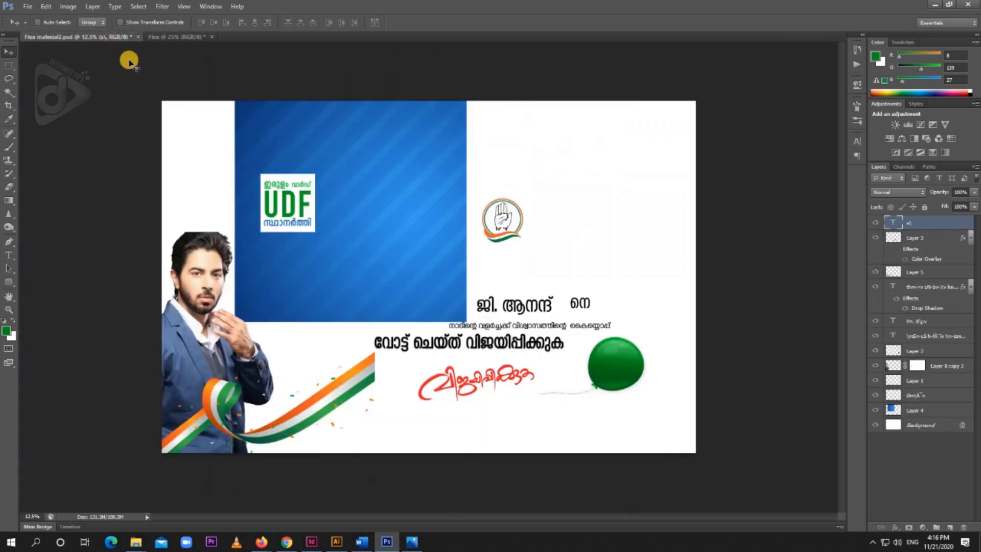
pyautogui.rightClick(538, 326)
pyautogui.click(560, 333)
pyautogui.moveTo(559, 330); pyautogui.dragTo(532, 336)
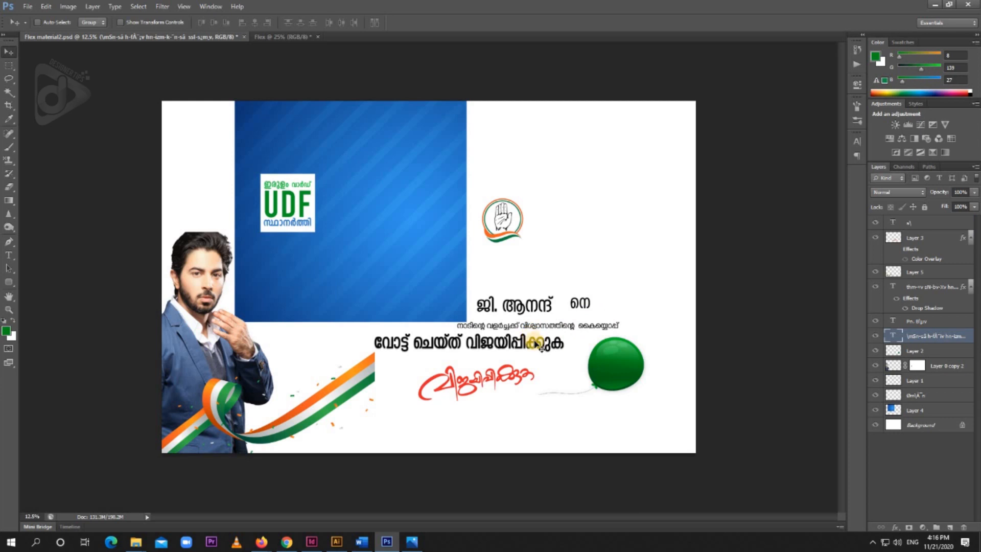
# Copy the "വോട്ട് ചെയ്ത് വിജയിപ്പിക്കുക" text into Flex, scale it down and place it directly under the candidate's name
pyautogui.rightClick(538, 341)
pyautogui.click(555, 350)
pyautogui.moveTo(551, 347); pyautogui.dragTo(610, 289)
pyautogui.hotkey('ctrl', 't')
pyautogui.press('Return')
pyautogui.hotkey('shift', 'Down')
pyautogui.hotkey('shift', 'Down')
pyautogui.hotkey('shift', 'Down')
pyautogui.hotkey('shift', 'Down')
pyautogui.hotkey('shift', 'Down')
pyautogui.hotkey('shift', 'Down')
# Change the color of the "വോട്ട് ചെയ്ത് വിജയിപ്പിക്കുക" text to near-white fffefe
pyautogui.press('t')
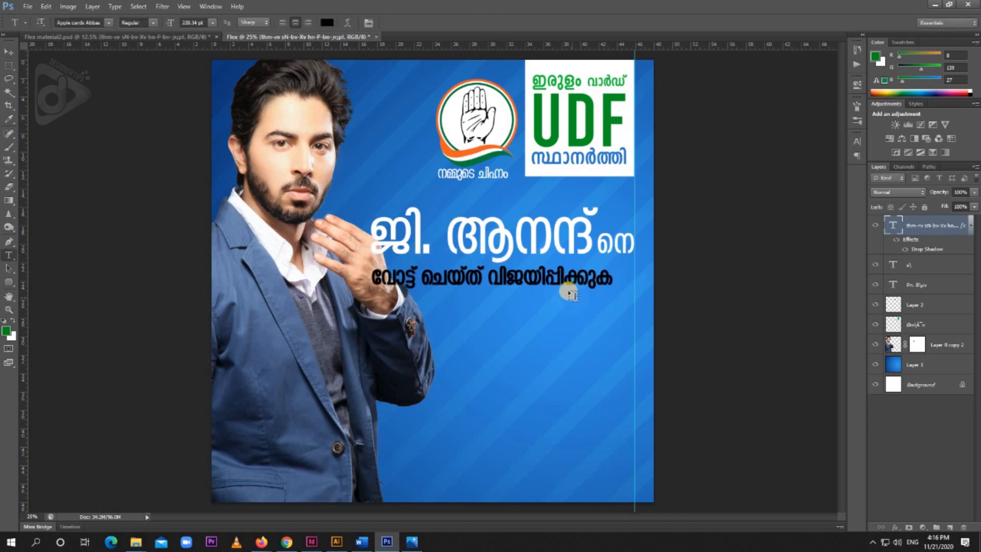
pyautogui.doubleClick(559, 279)
pyautogui.hotkey('ctrl', 'a')
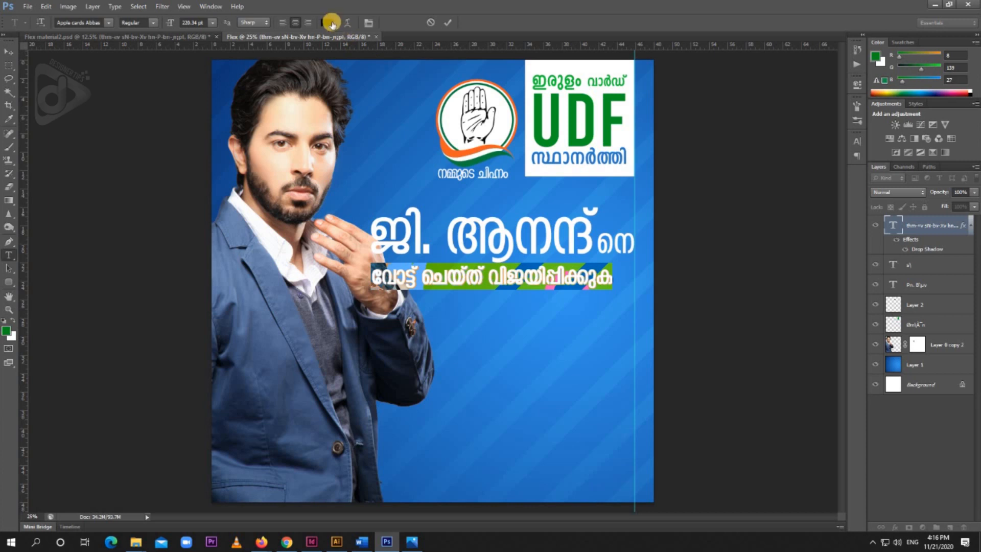
pyautogui.click(329, 20)
pyautogui.moveTo(27, 114); pyautogui.dragTo(3, 95)
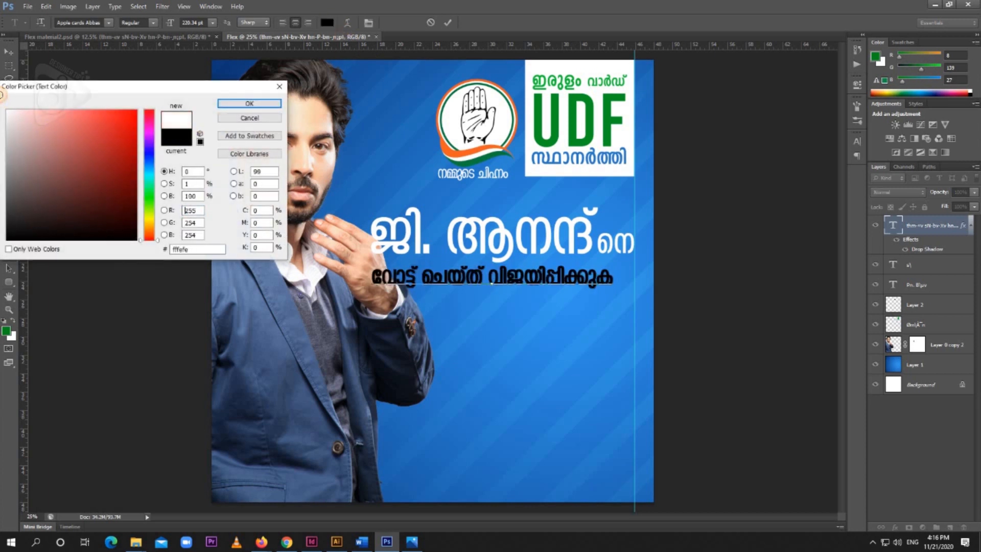
pyautogui.click(237, 103)
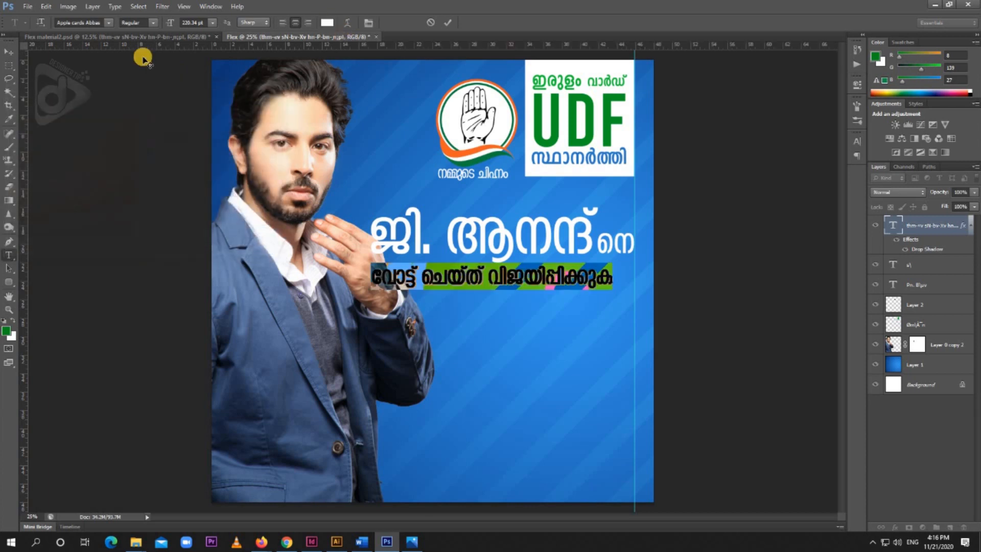
pyautogui.click(9, 51)
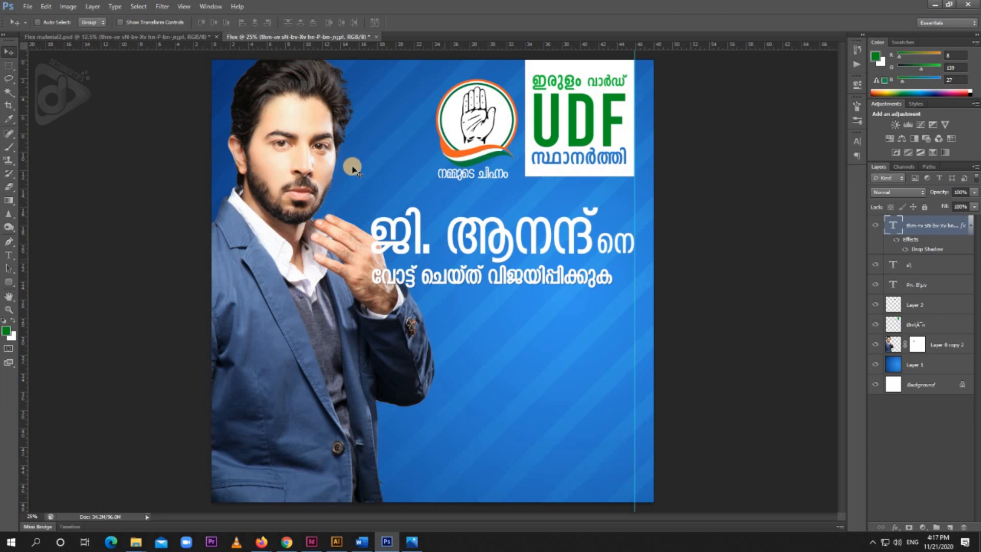
# Copy the red handwritten "വിജയിപ്പിക്കുക" lettering into Flex, scale it down slightly and place it below the vote slogan, ending at the guide
pyautogui.click(153, 36)
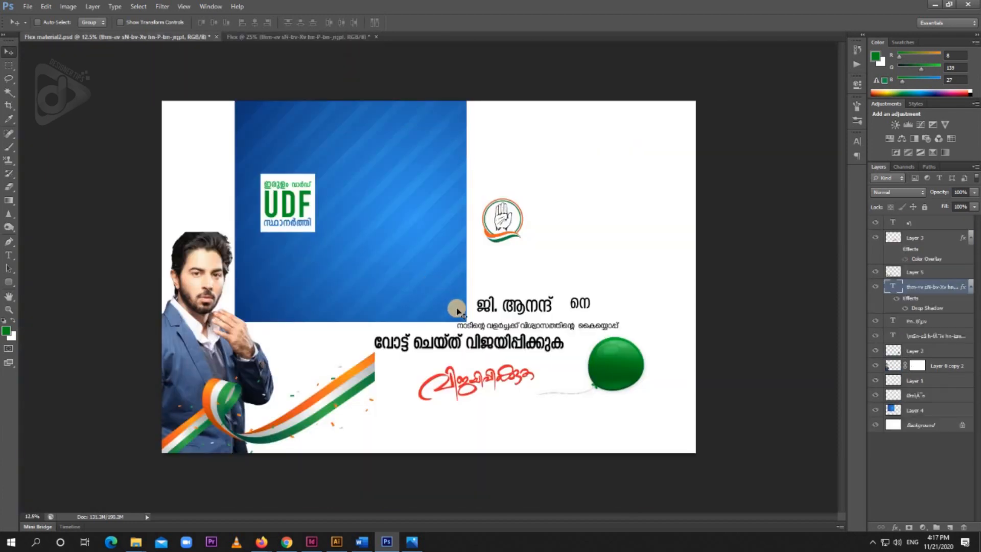
pyautogui.rightClick(501, 377)
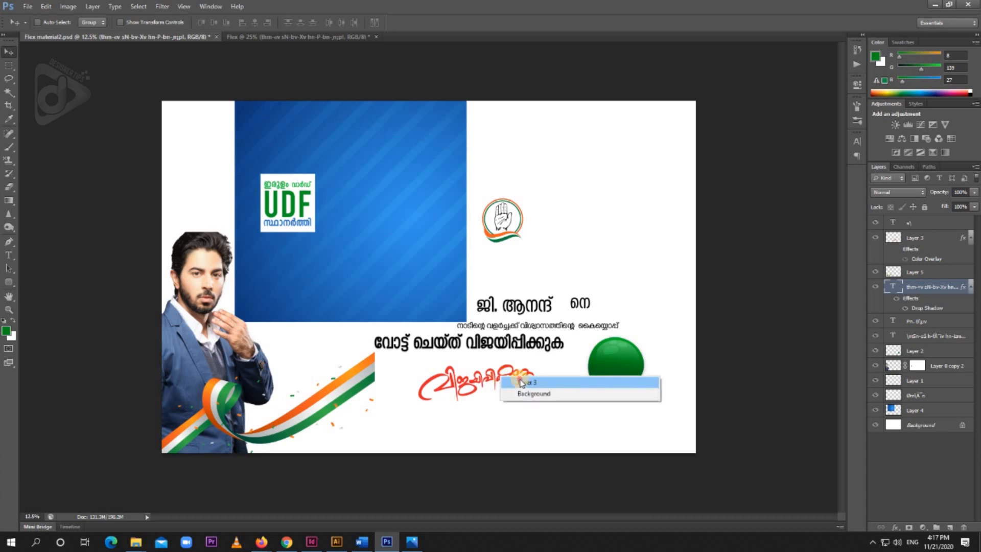
pyautogui.click(516, 384)
pyautogui.moveTo(516, 384); pyautogui.dragTo(579, 320)
pyautogui.hotkey('ctrl', 't')
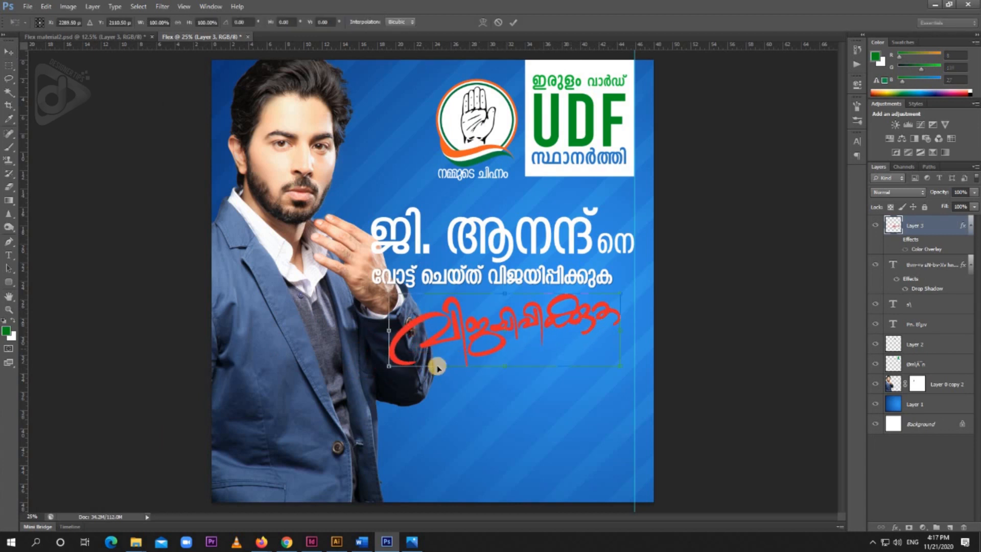
pyautogui.moveTo(400, 366); pyautogui.dragTo(404, 365)
pyautogui.press('Return')
pyautogui.moveTo(572, 339); pyautogui.dragTo(585, 344)
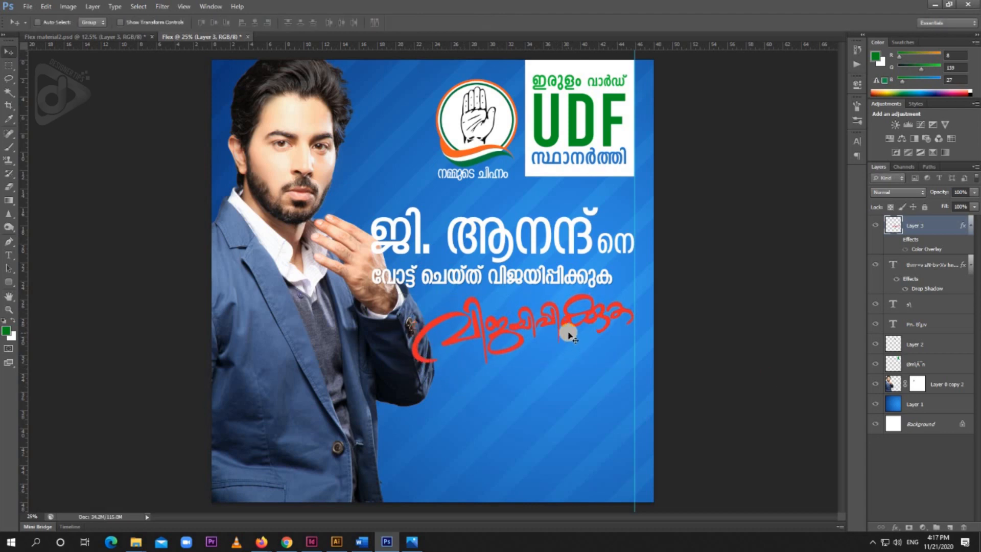
# Turn the handwritten lettering white by making its ffffff Color Overlay effect visible
pyautogui.doubleClick(943, 225)
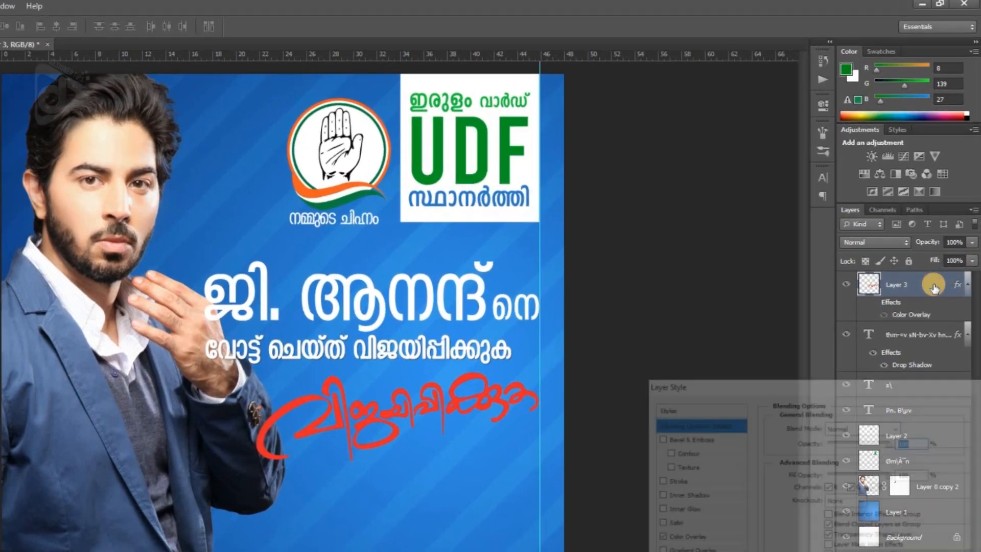
pyautogui.moveTo(764, 384); pyautogui.dragTo(615, 225)
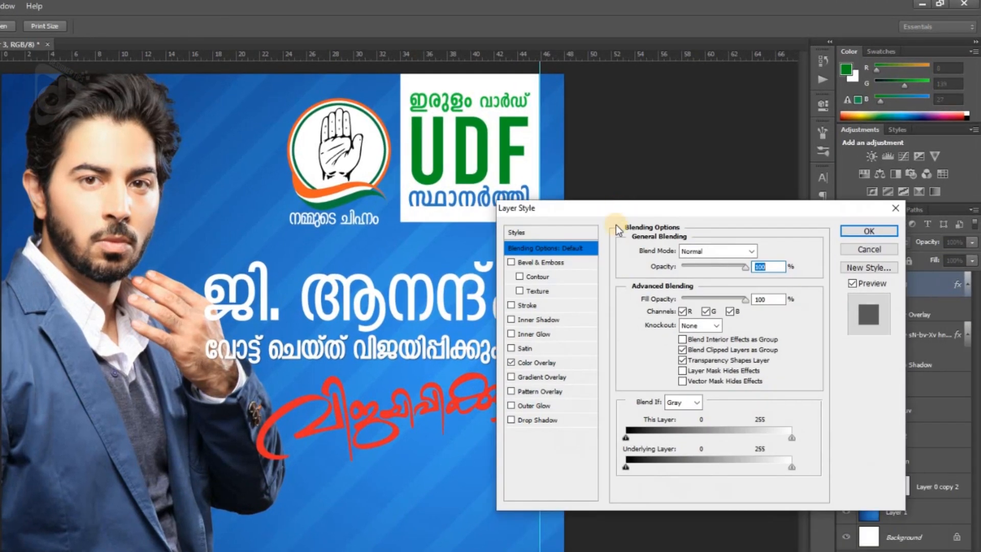
pyautogui.click(536, 362)
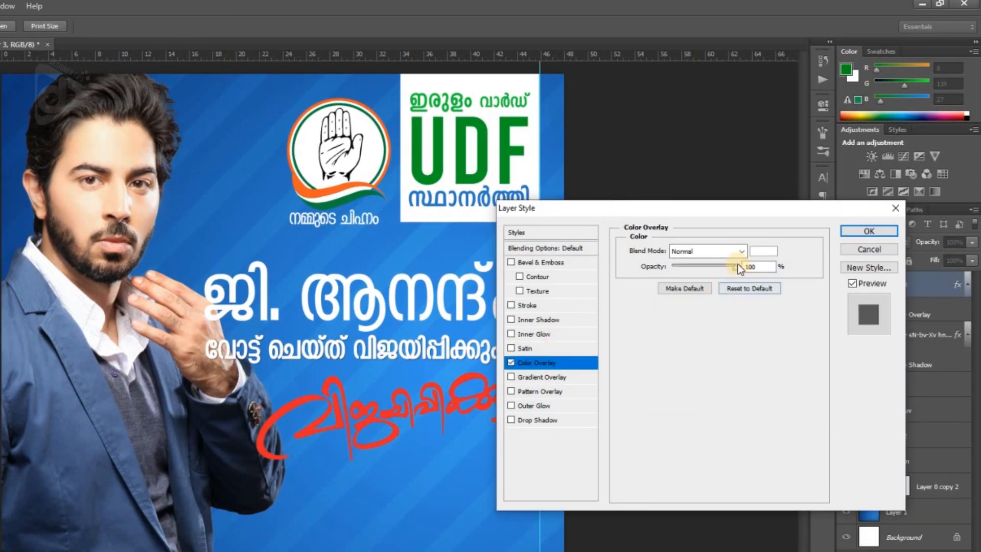
pyautogui.click(763, 251)
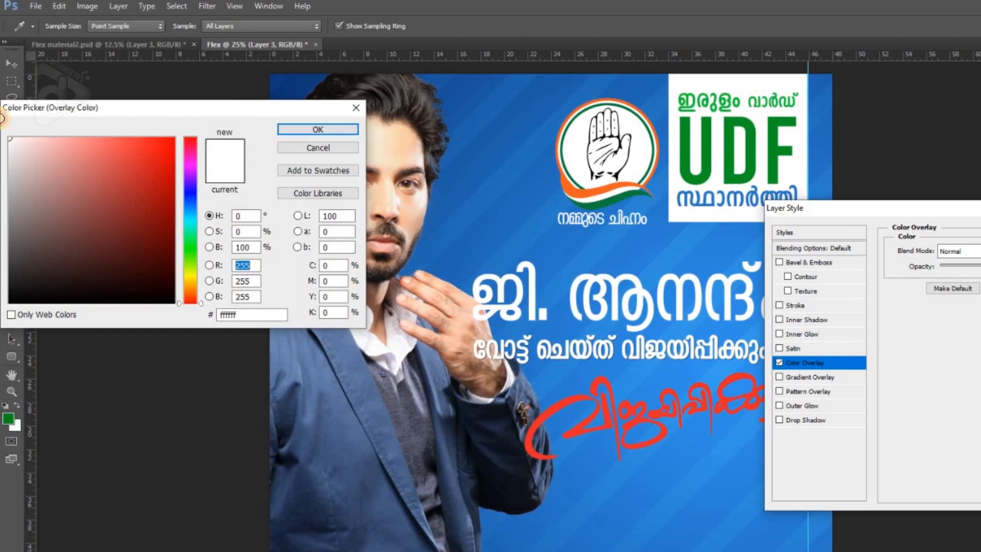
pyautogui.click(333, 135)
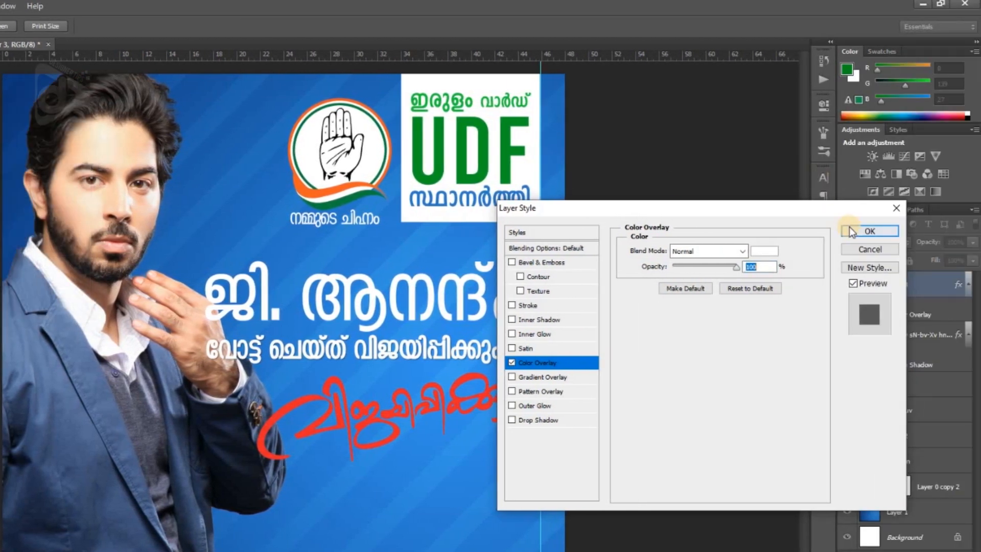
pyautogui.press('Return')
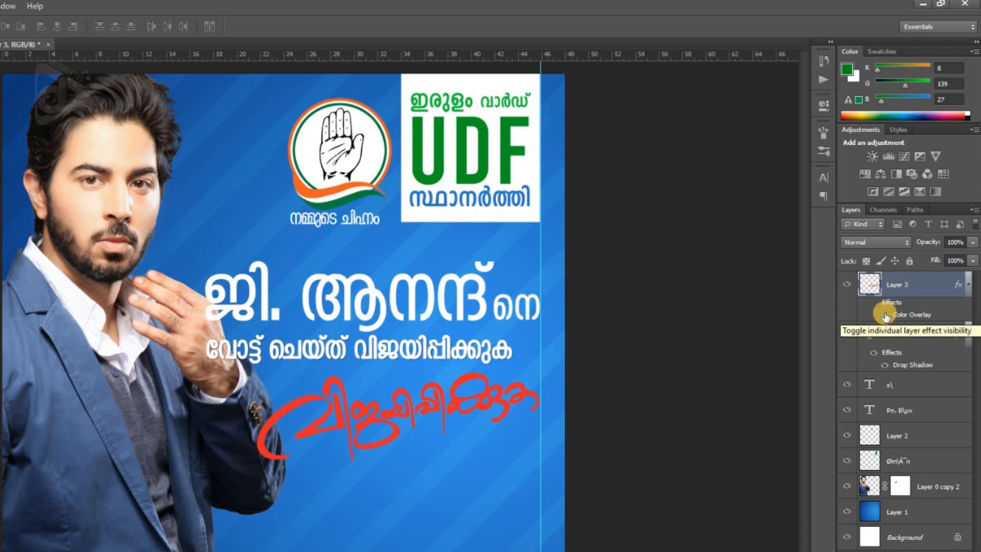
pyautogui.click(884, 315)
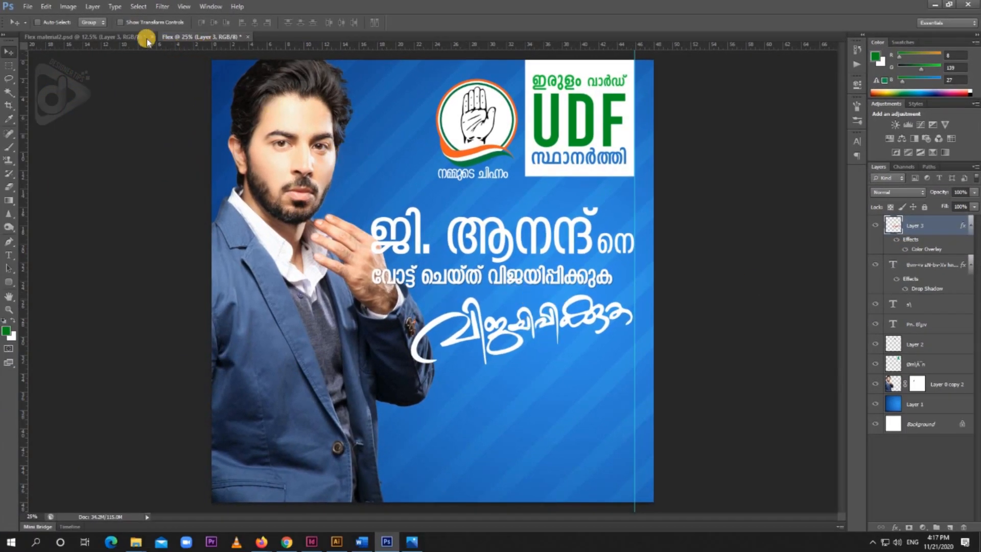
# Copy the tricolor ribbon from Flex material2.psd into Flex and lay it across the lower part of the banner
pyautogui.click(132, 37)
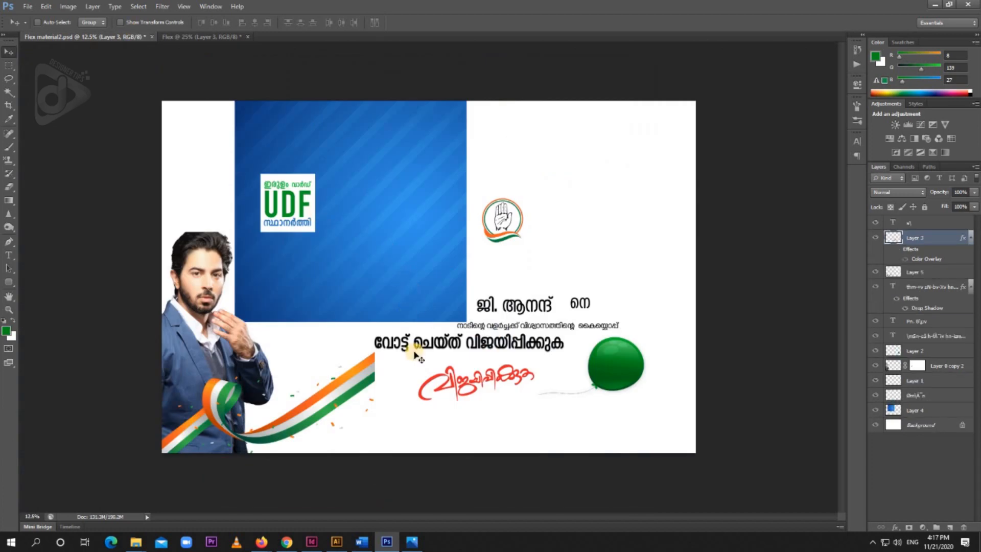
pyautogui.rightClick(346, 390)
pyautogui.click(358, 388)
pyautogui.moveTo(271, 289); pyautogui.dragTo(507, 450)
pyautogui.moveTo(507, 450); pyautogui.dragTo(614, 381)
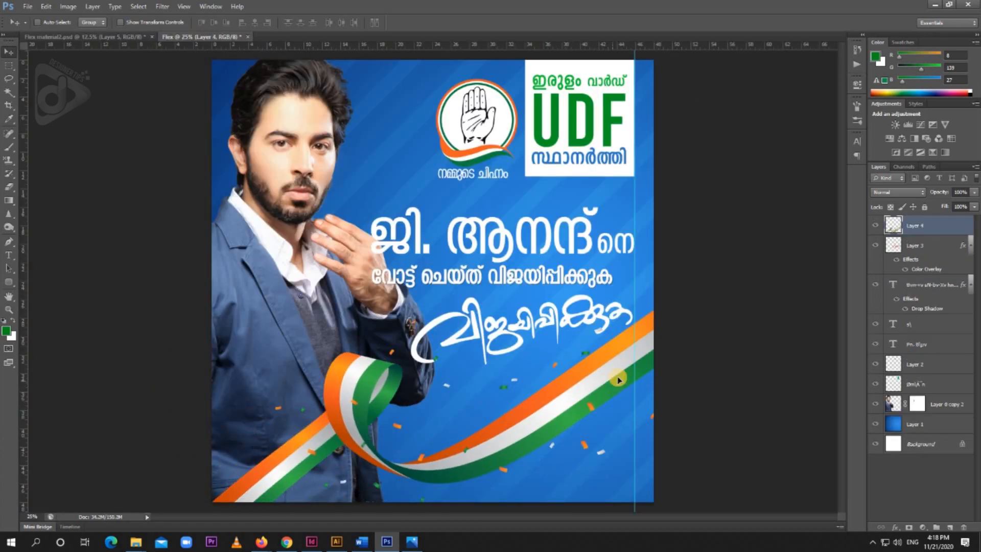
# Scale the tricolor ribbon to about 97% to fit the canvas width and shift it 30 px down
pyautogui.hotkey('ctrl', 't')
pyautogui.moveTo(667, 301); pyautogui.dragTo(653, 307)
pyautogui.press('Return')
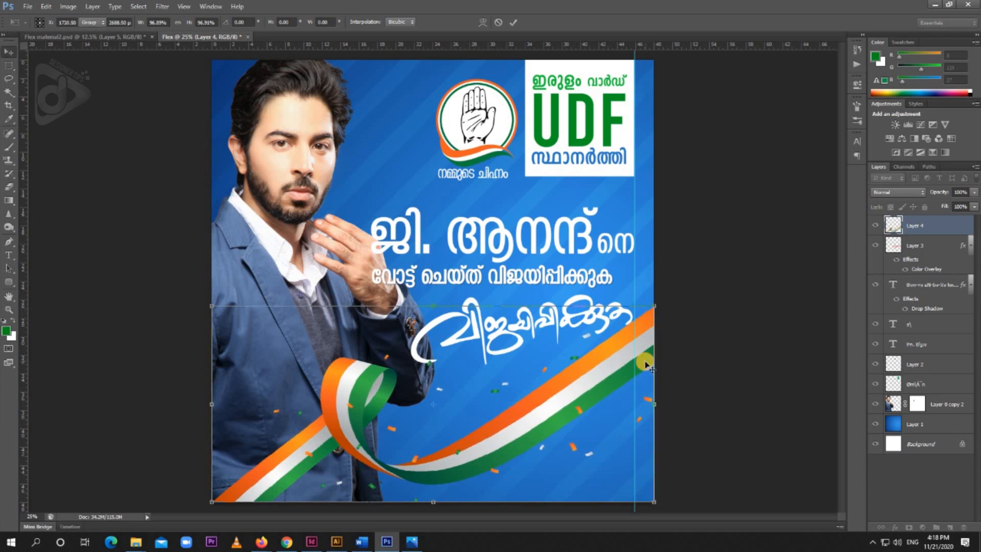
pyautogui.hotkey('shift', 'Down')
pyautogui.hotkey('shift', 'Down')
pyautogui.hotkey('shift', 'Down')
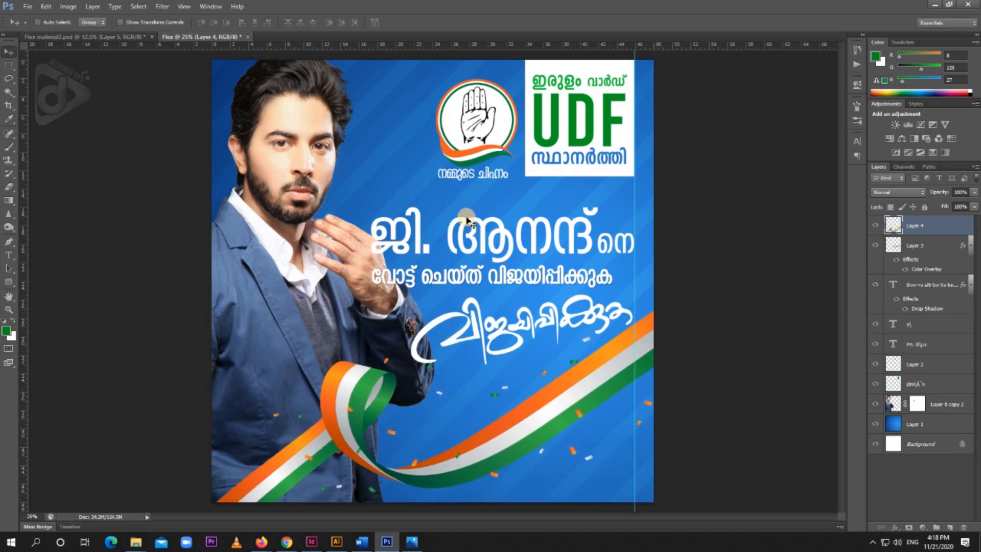
# Copy the green balloon from Flex material2.psd into the lower right corner of the Flex banner
pyautogui.click(86, 37)
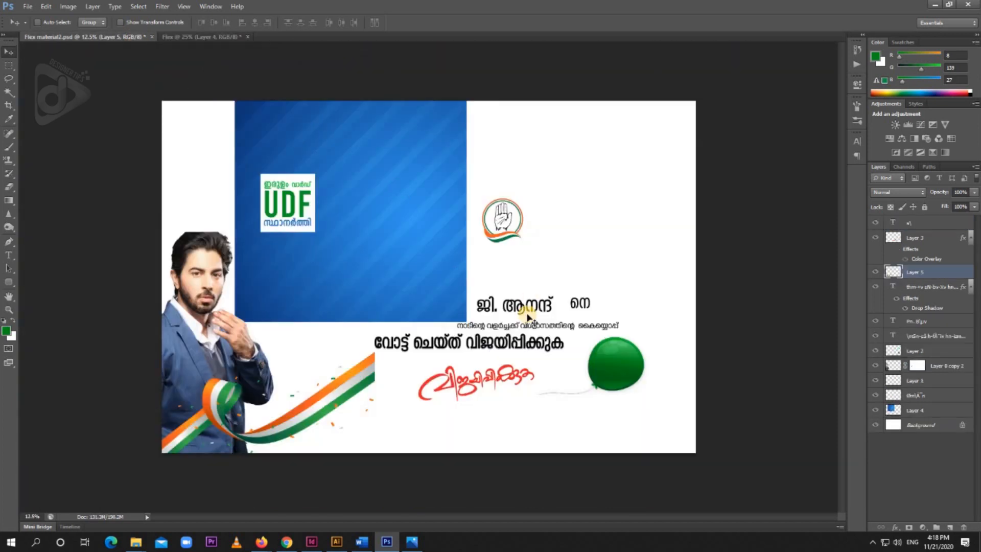
pyautogui.rightClick(622, 372)
pyautogui.click(638, 375)
pyautogui.moveTo(638, 375); pyautogui.dragTo(616, 485)
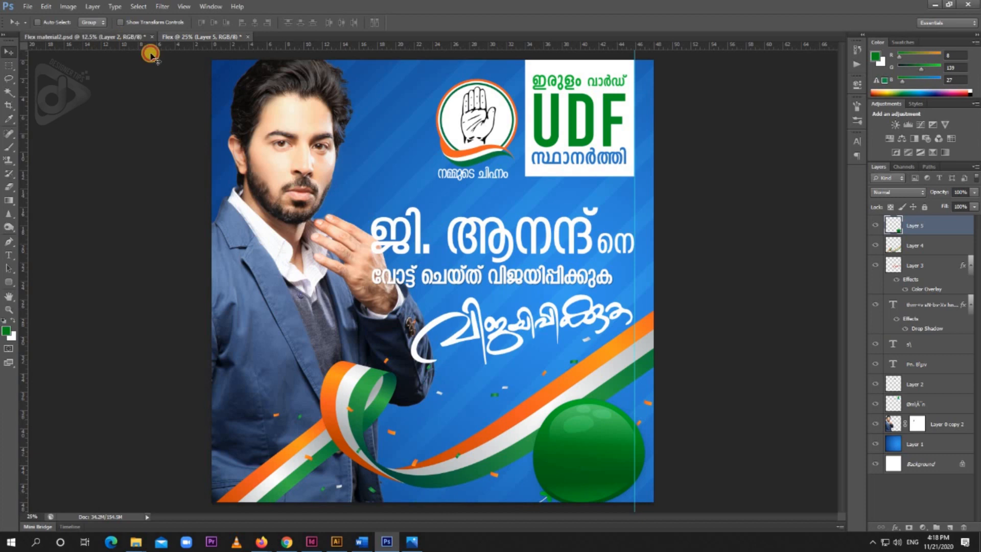
# Copy the small tagline text from Flex material2.psd into Flex and place it over the green balloon
pyautogui.click(146, 37)
pyautogui.rightClick(537, 329)
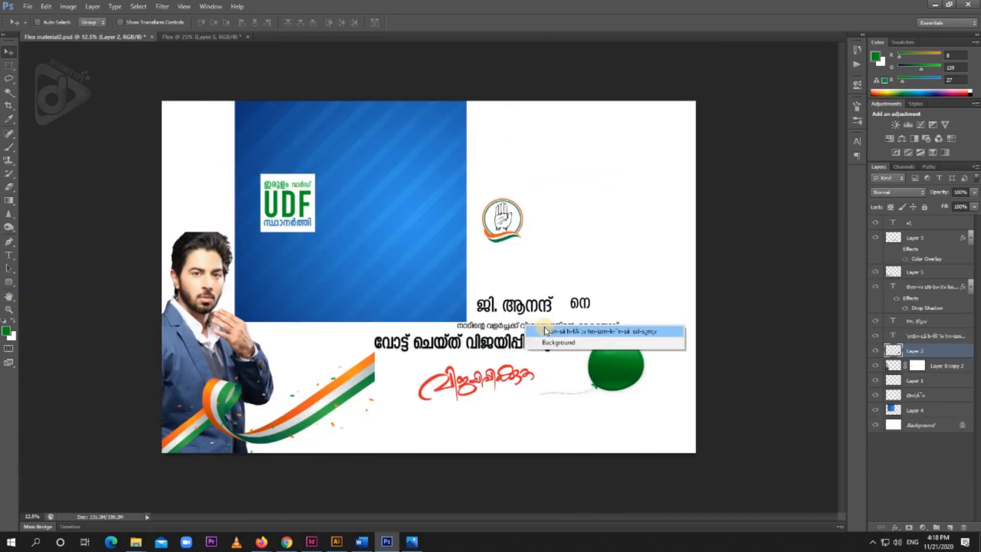
pyautogui.click(549, 333)
pyautogui.moveTo(546, 325); pyautogui.dragTo(595, 441)
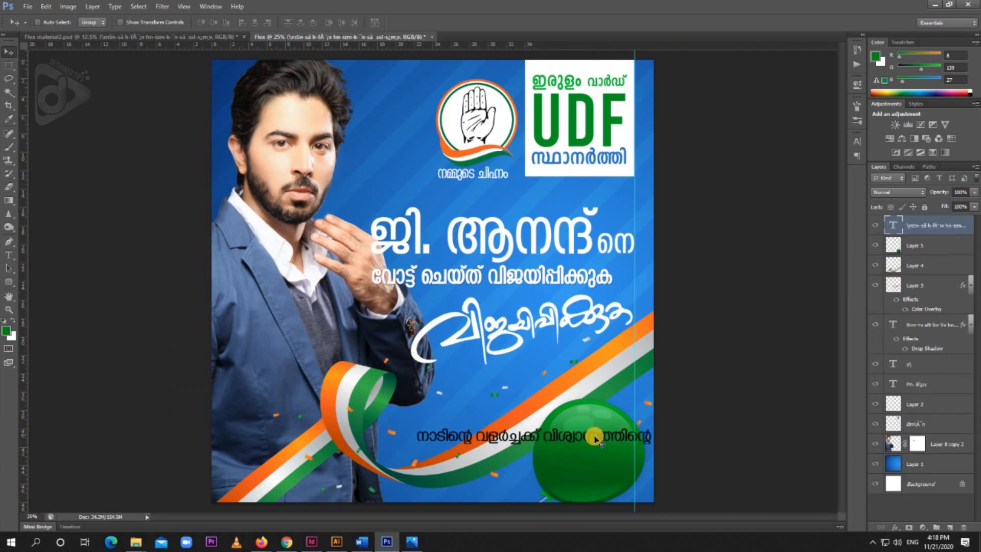
# Break the tagline on the balloon into three lines, after "വളർച്ചക്ക്" and after "വിശ്വാസത്തിന്റെ"
pyautogui.press('t')
pyautogui.click(544, 434)
pyautogui.press('Return')
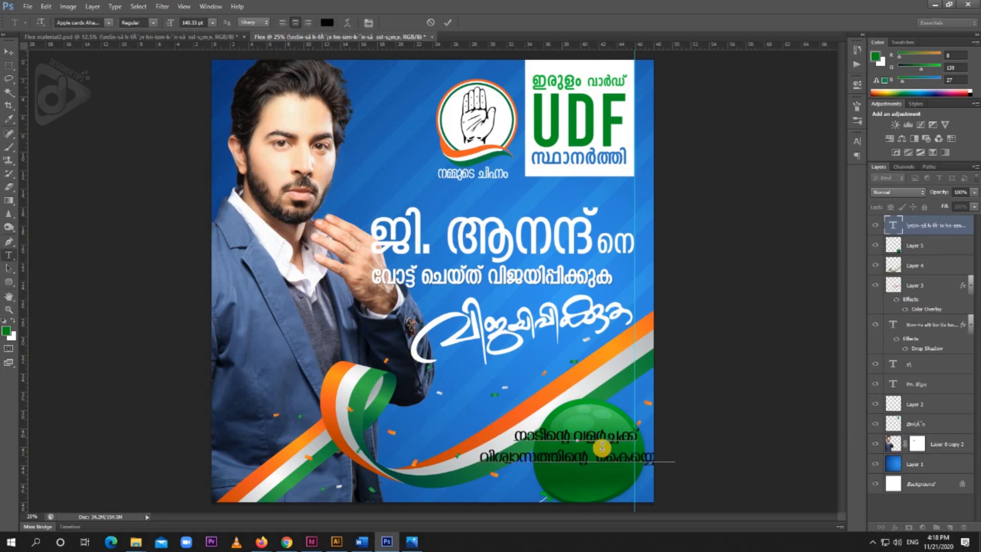
pyautogui.press('Return')
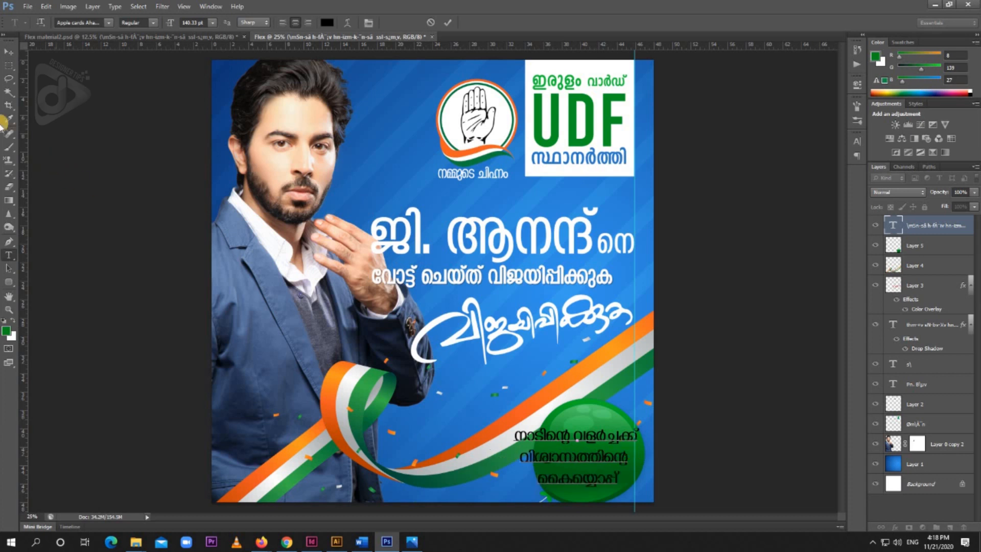
# Change the color of the three-line tagline text to white
pyautogui.hotkey('ctrl', 'a')
pyautogui.click(327, 23)
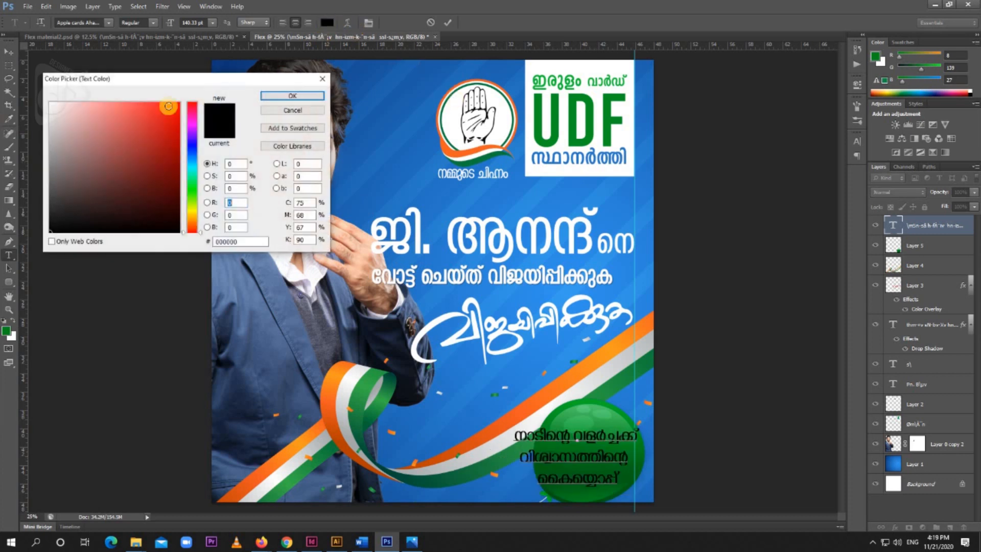
pyautogui.click(51, 104)
pyautogui.click(310, 96)
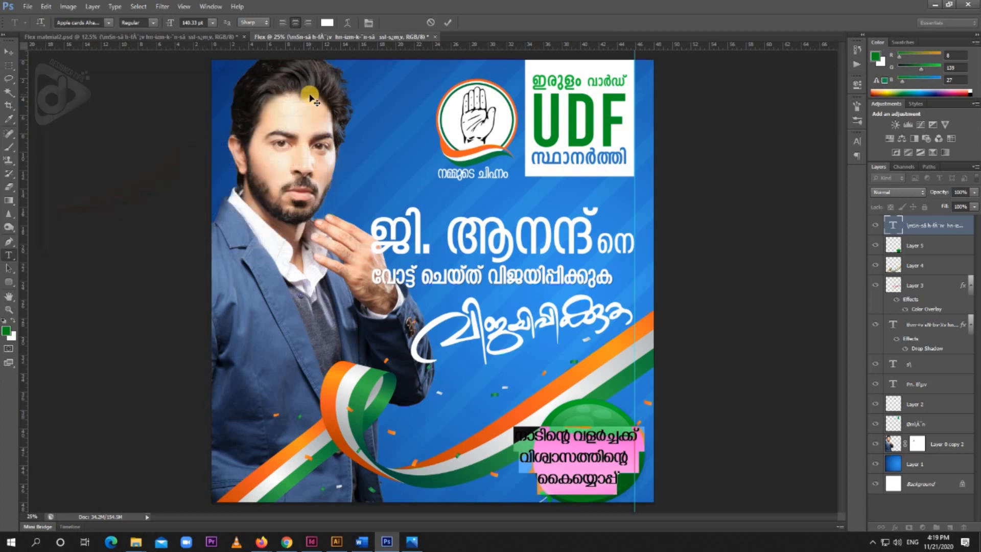
pyautogui.click(8, 54)
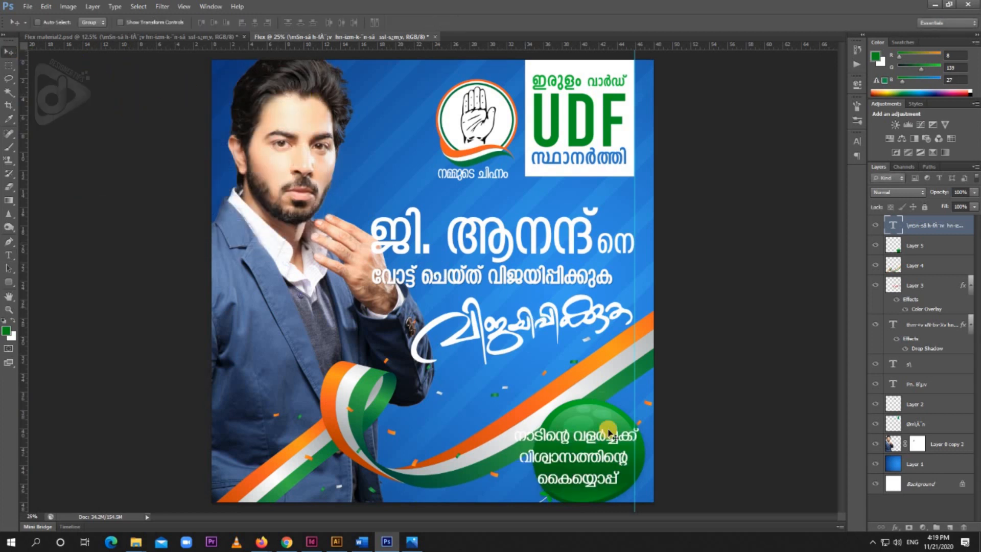
# Scale the white three-line tagline down to about 64% and center it on the green balloon
pyautogui.hotkey('ctrl', 't')
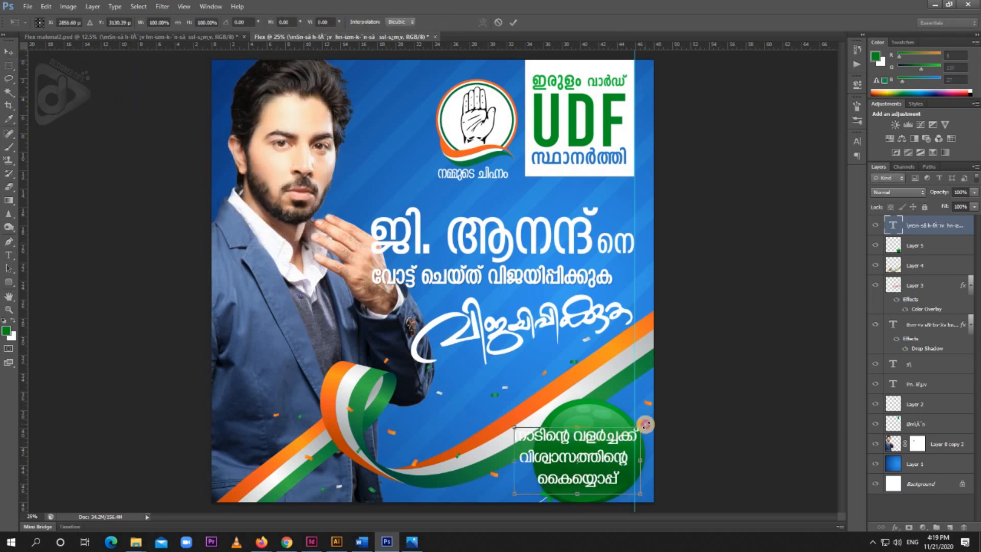
pyautogui.moveTo(636, 428); pyautogui.dragTo(623, 437)
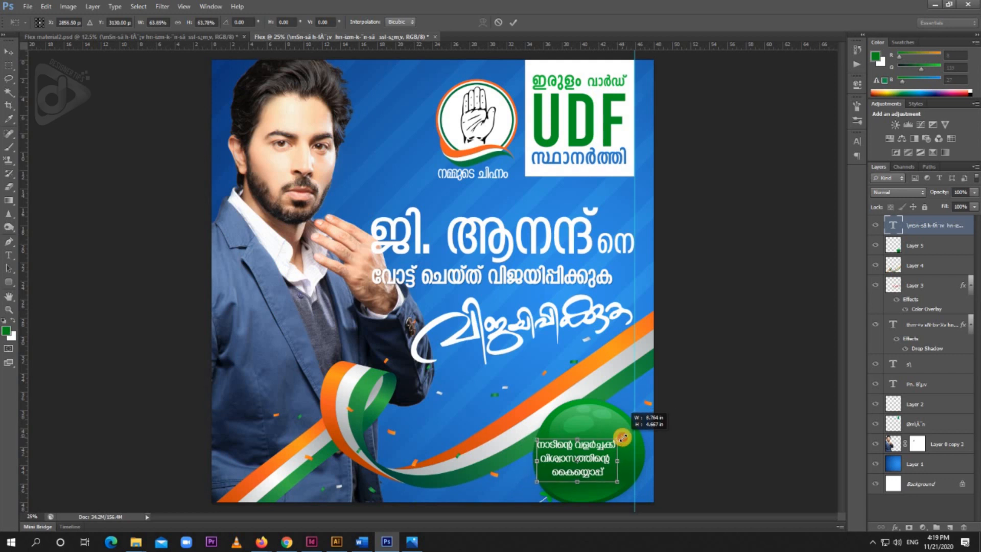
pyautogui.press('Return')
pyautogui.moveTo(612, 457); pyautogui.dragTo(621, 462)
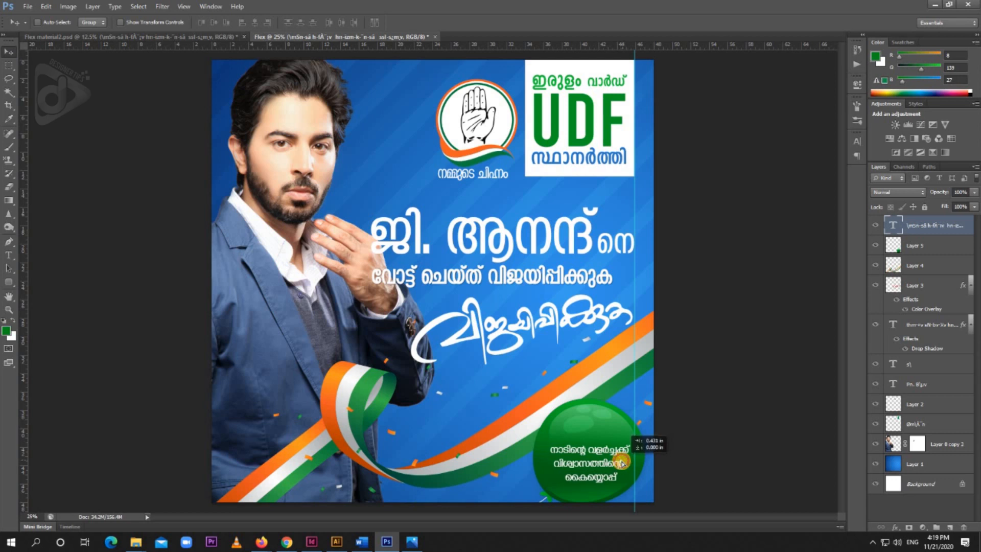
# Shrink the green balloon on Layer 5 around the tagline and shift it right to the vertical guide
pyautogui.rightClick(610, 425)
pyautogui.click(626, 434)
pyautogui.hotkey('ctrl', 't')
pyautogui.moveTo(652, 393); pyautogui.dragTo(633, 403)
pyautogui.moveTo(408, 407); pyautogui.dragTo(439, 409)
pyautogui.moveTo(543, 489); pyautogui.dragTo(544, 486)
pyautogui.press('Return')
pyautogui.hotkey('shift', 'Right')
pyautogui.hotkey('shift', 'Right')
pyautogui.hotkey('shift', 'Right')
pyautogui.hotkey('shift', 'Right')
pyautogui.hotkey('shift', 'Right')
pyautogui.hotkey('shift', 'Right')
pyautogui.hotkey('shift', 'Right')
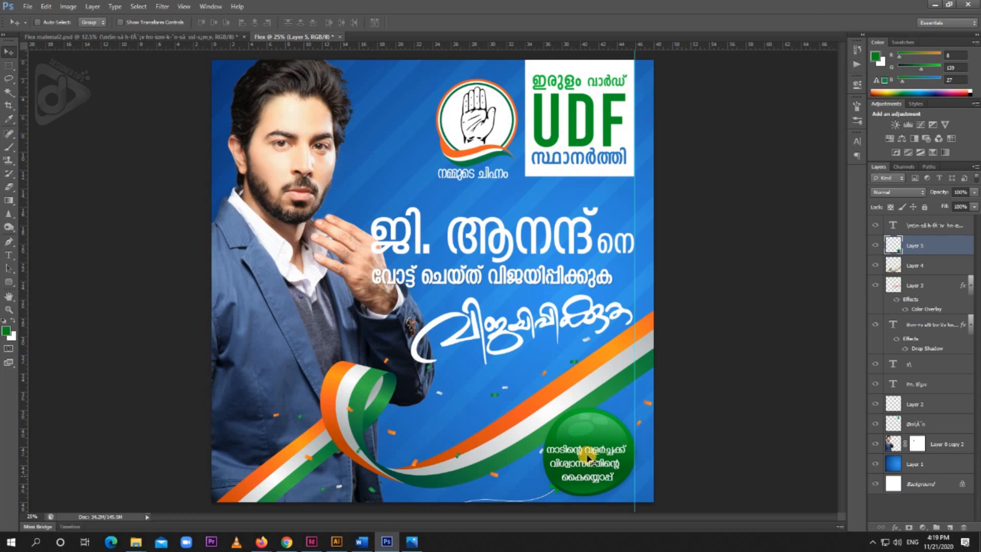
# Enlarge the green balloon to about 104% and nudge it down toward the banner's lower edge
pyautogui.hotkey('ctrl', 't')
pyautogui.moveTo(446, 405); pyautogui.dragTo(438, 405)
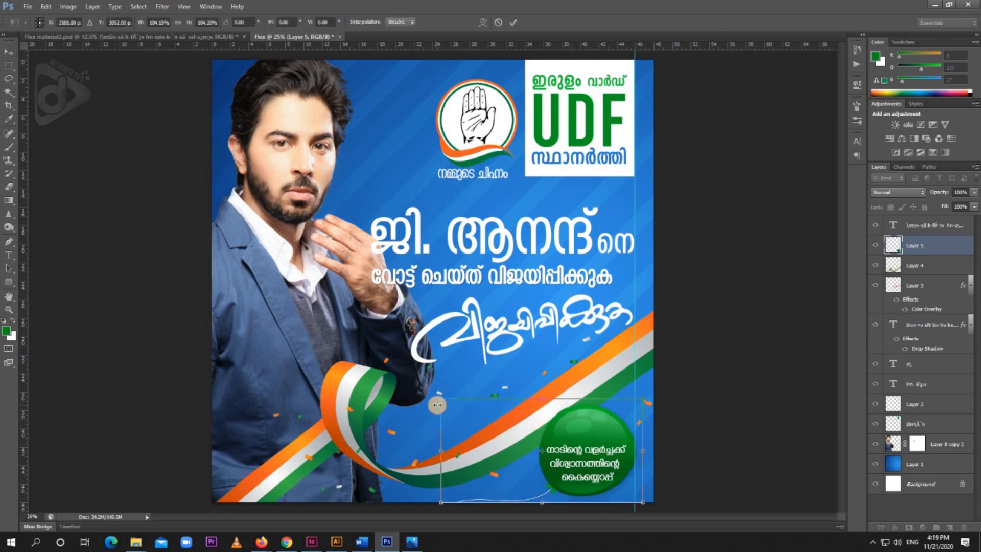
pyautogui.press('Return')
pyautogui.hotkey('shift', 'Down')
pyautogui.hotkey('shift', 'Down')
pyautogui.hotkey('shift', 'Down')
pyautogui.hotkey('shift', 'Down')
pyautogui.hotkey('shift', 'Down')
# Nudge the three-line tagline slightly up on the green balloon
pyautogui.rightClick(603, 453)
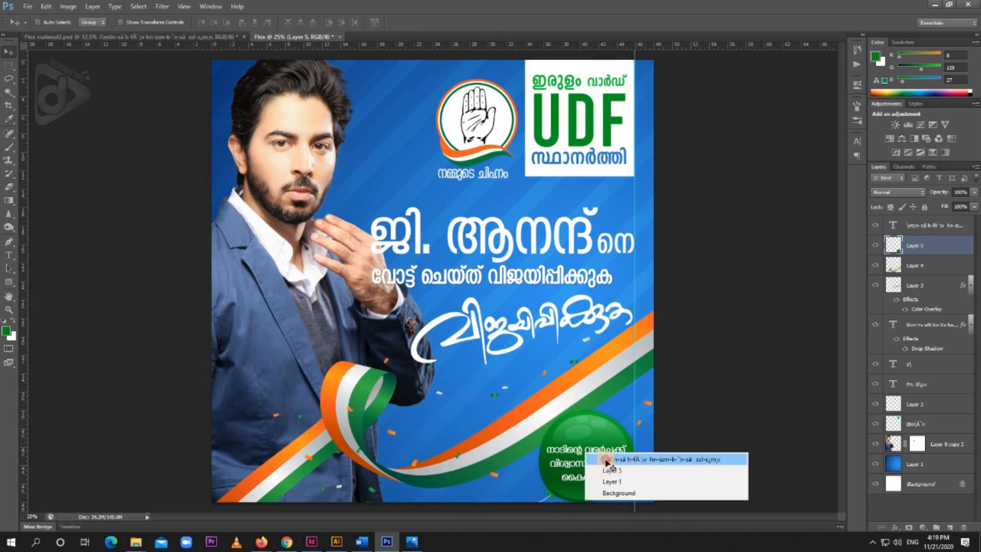
pyautogui.click(619, 459)
pyautogui.hotkey('shift', 'Up')
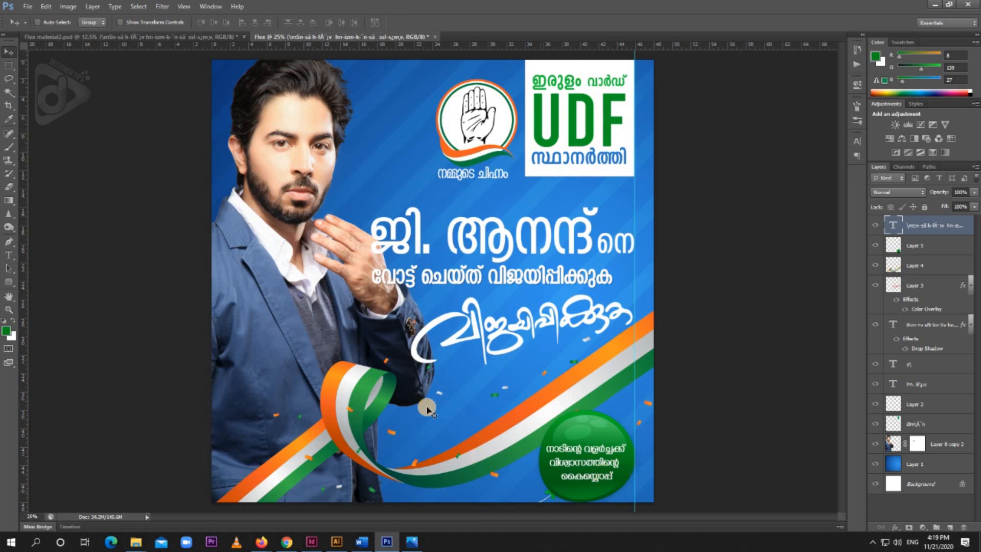
# Move the tricolor ribbon on Layer 4 slightly down
pyautogui.keyDown('ctrl'); pyautogui.click(383, 391); pyautogui.keyUp('ctrl')
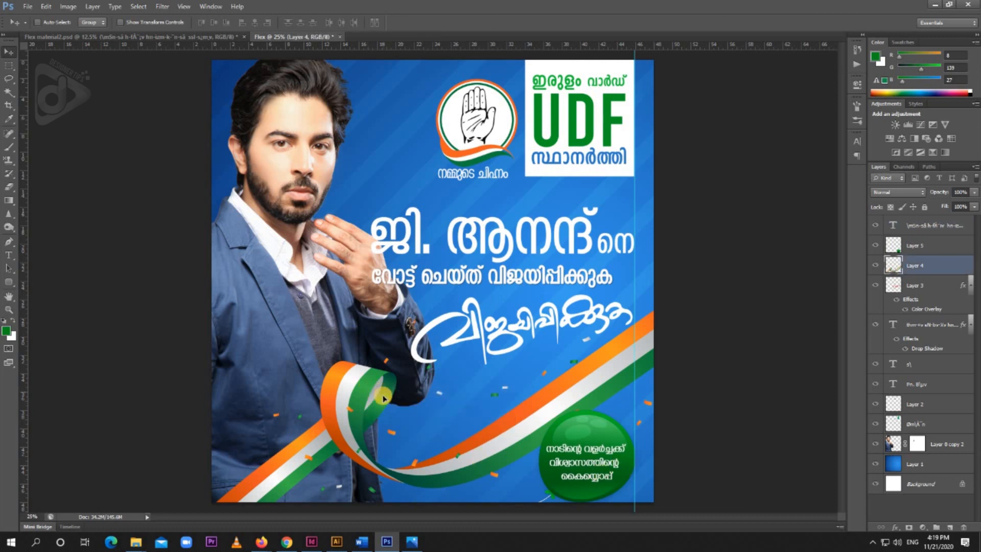
pyautogui.hotkey('ctrl', 't')
pyautogui.hotkey('shift', 'Down')
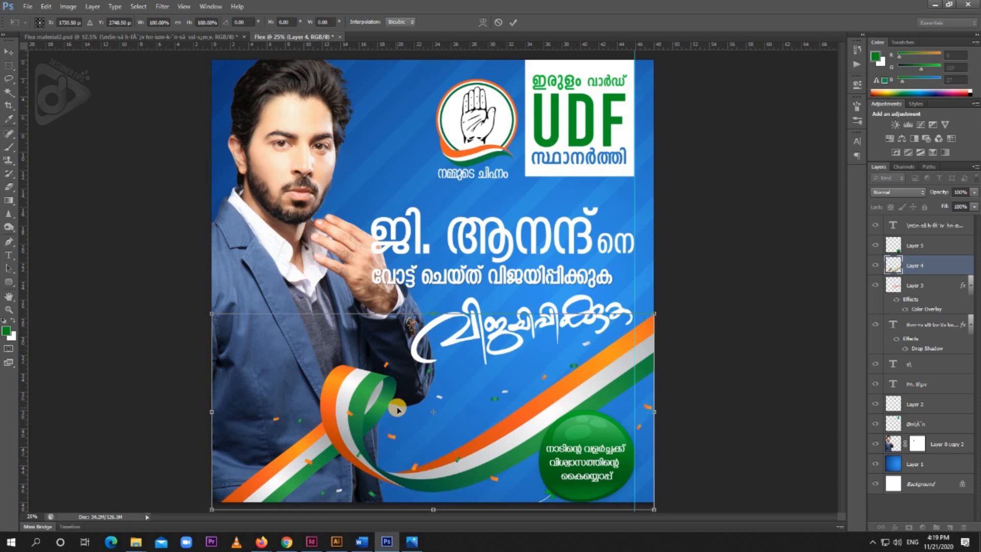
pyautogui.press('Return')
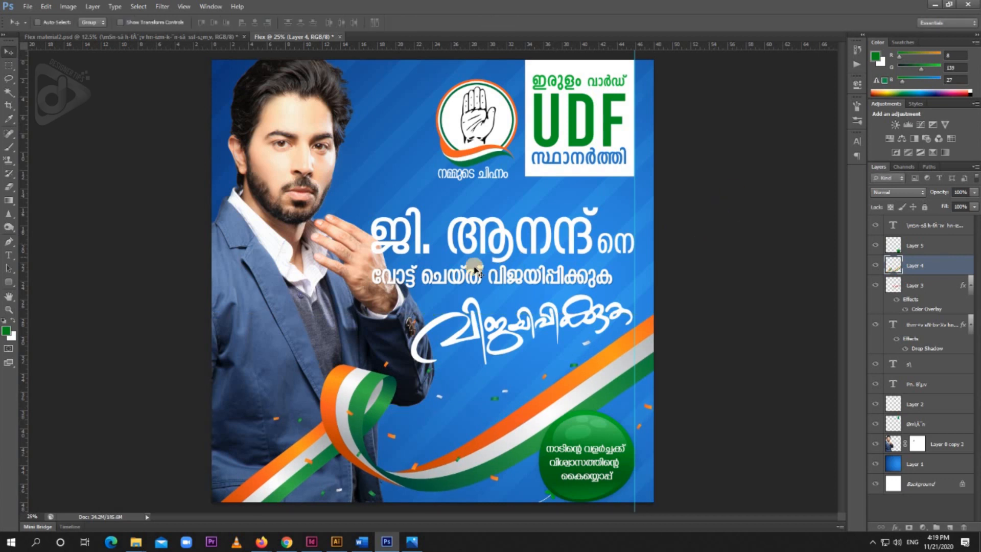
# Nudge the round hand symbol on Layer 2 slightly up above its caption
pyautogui.hotkey('ctrl', '-')
pyautogui.keyDown('ctrl'); pyautogui.click(490, 262); pyautogui.keyUp('ctrl')
pyautogui.rightClick(476, 201)
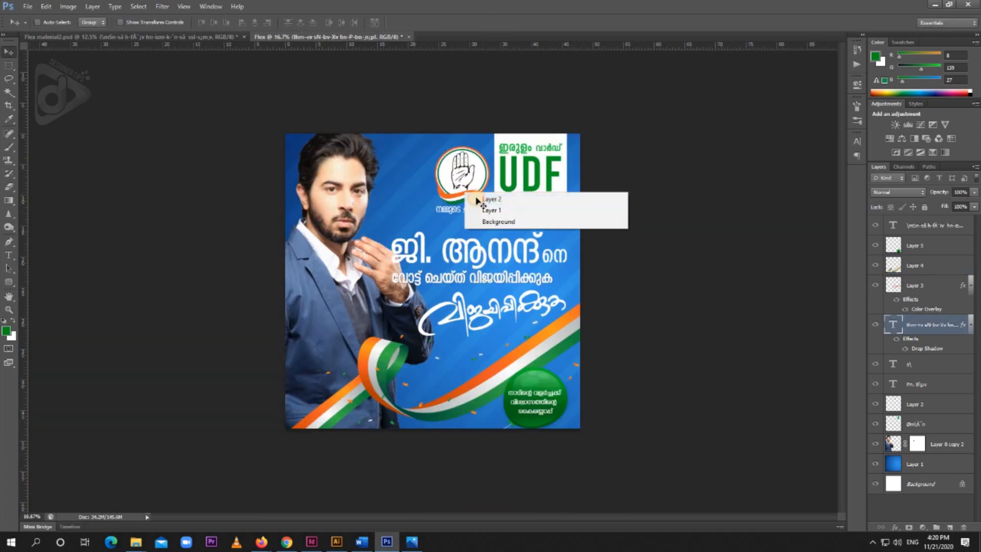
pyautogui.click(487, 195)
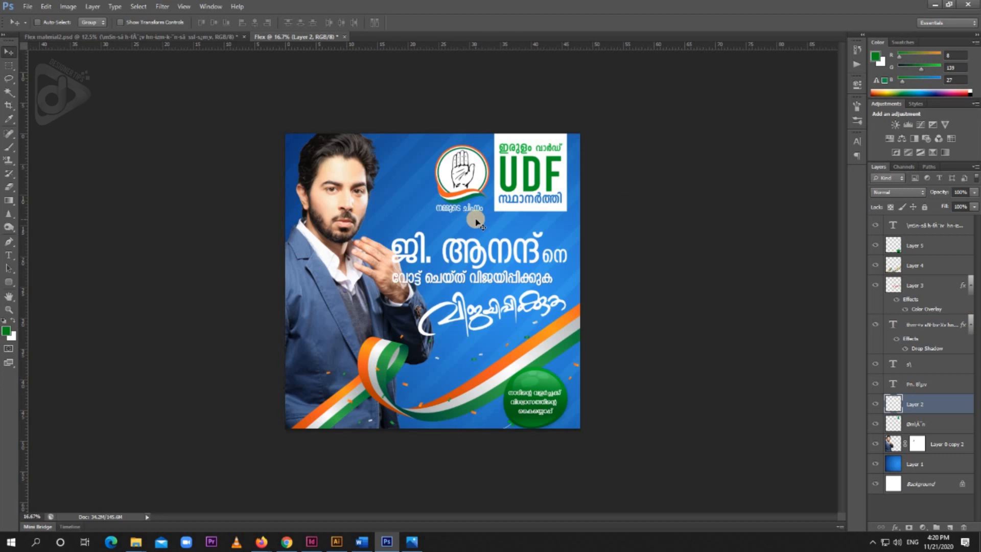
pyautogui.hotkey('shift', 'Up')
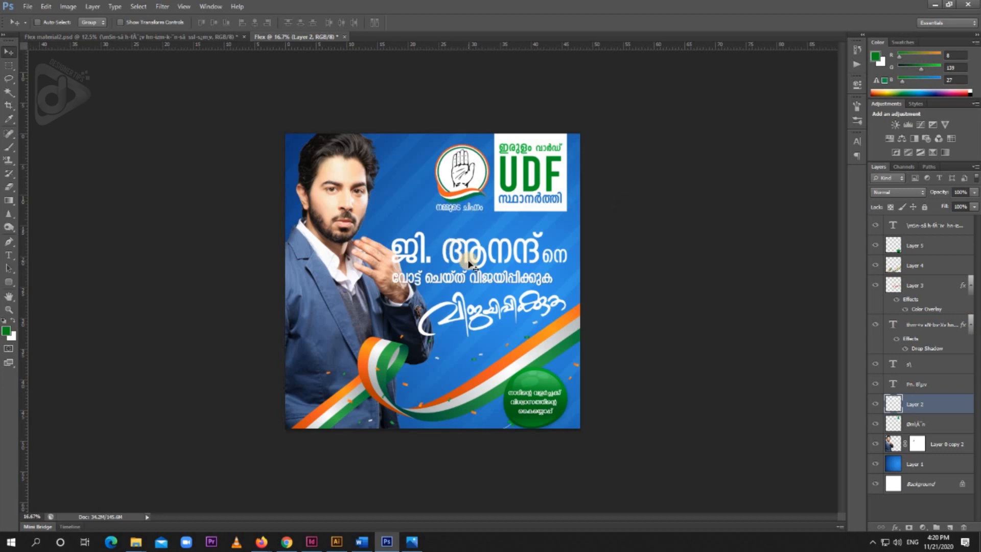